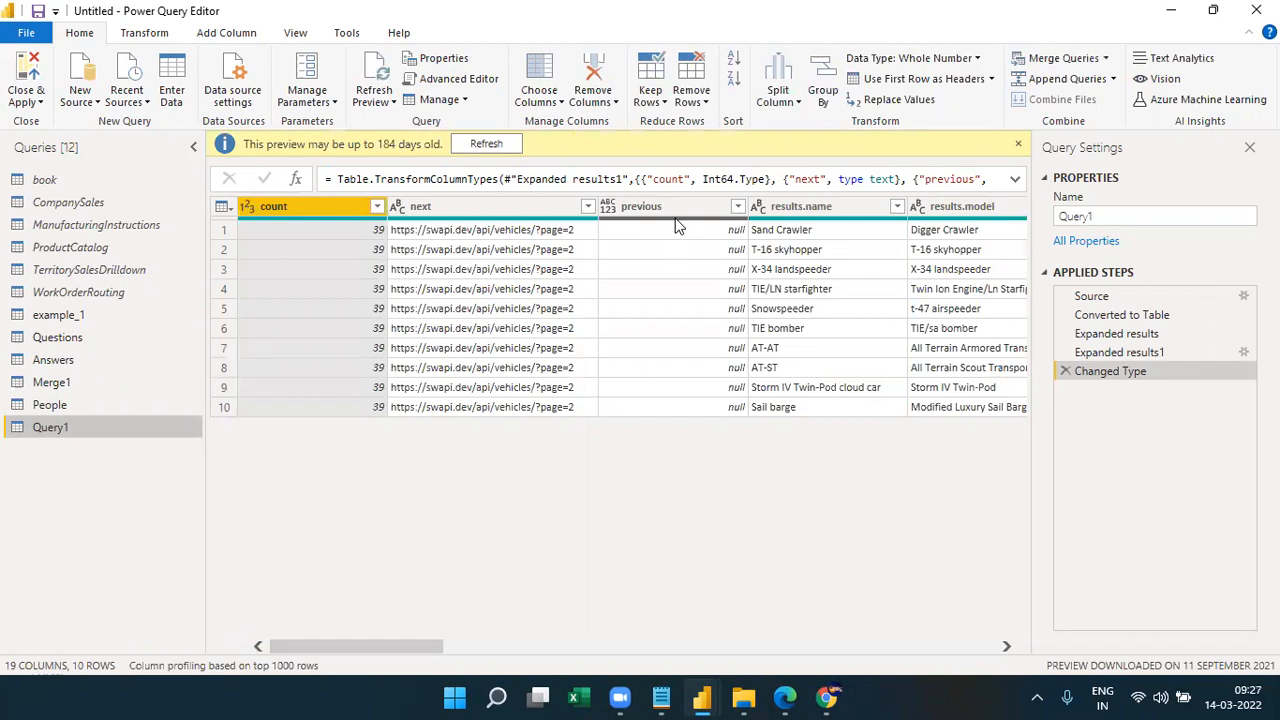
Remove the count, next and previous columns from Query1.
left_click(357, 222)
left_click(466, 206, "ctrl")
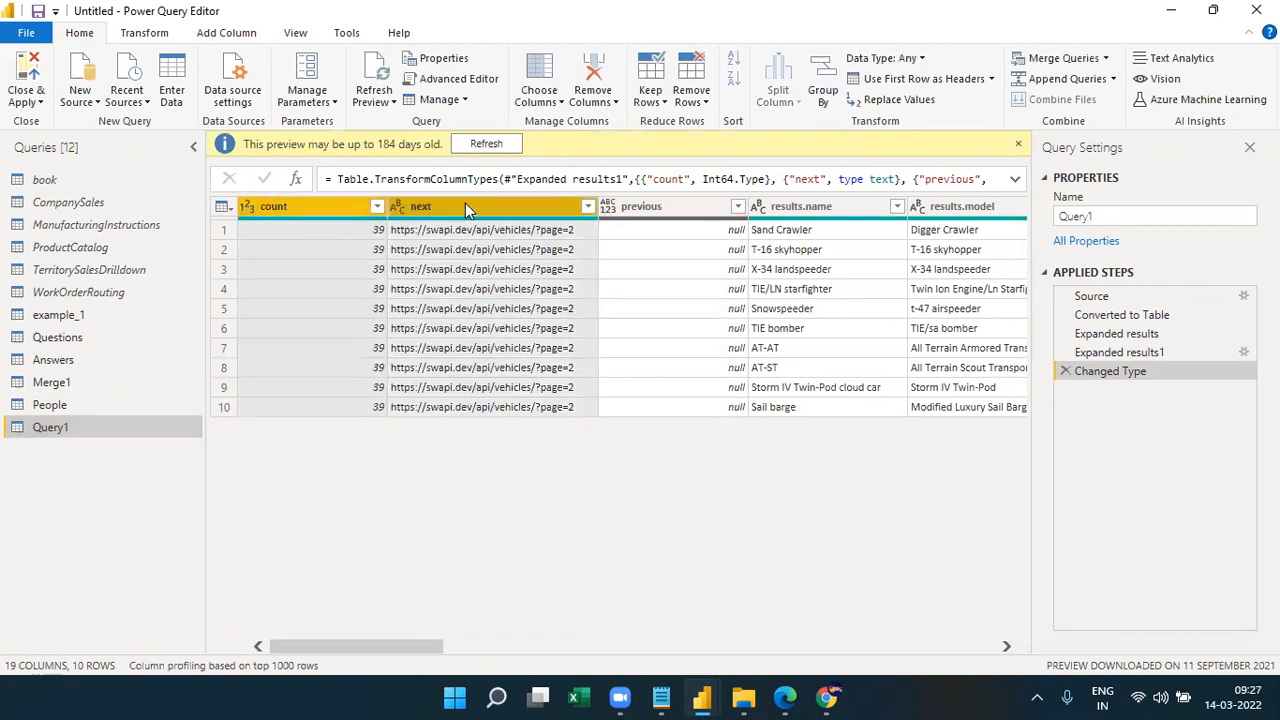
left_click(622, 206, "ctrl")
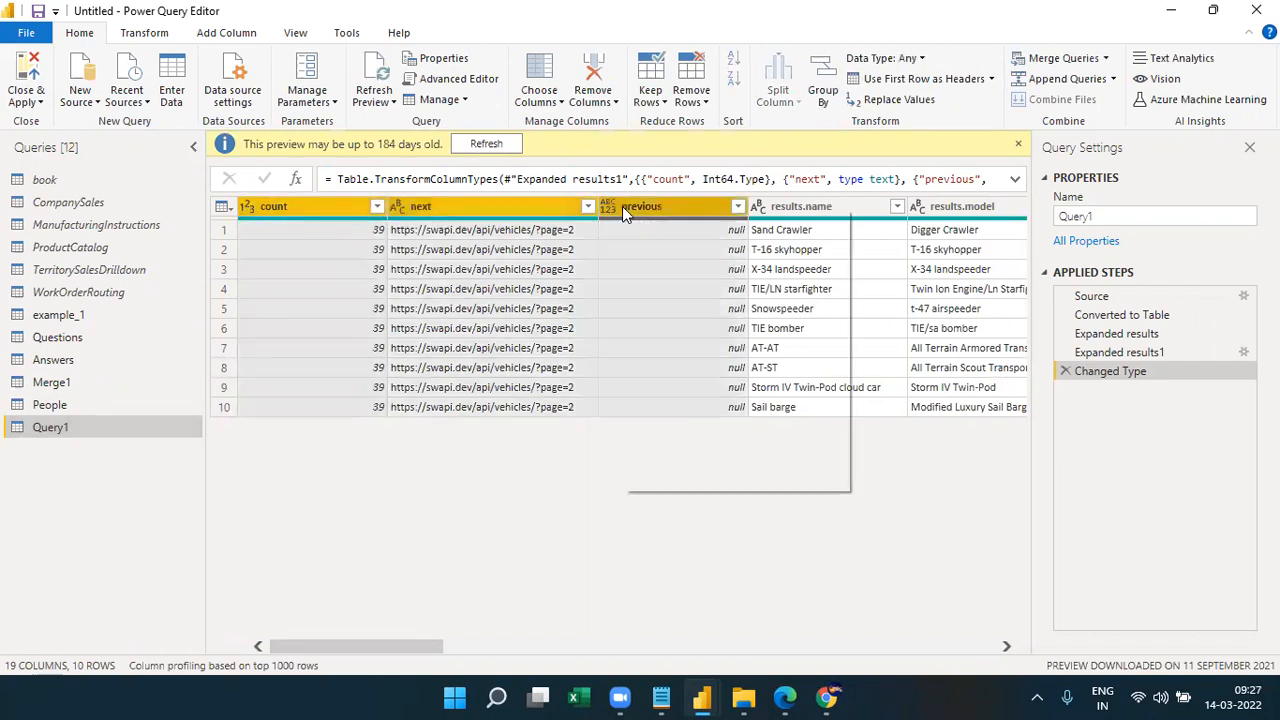
right_click(622, 206)
left_click(665, 245)
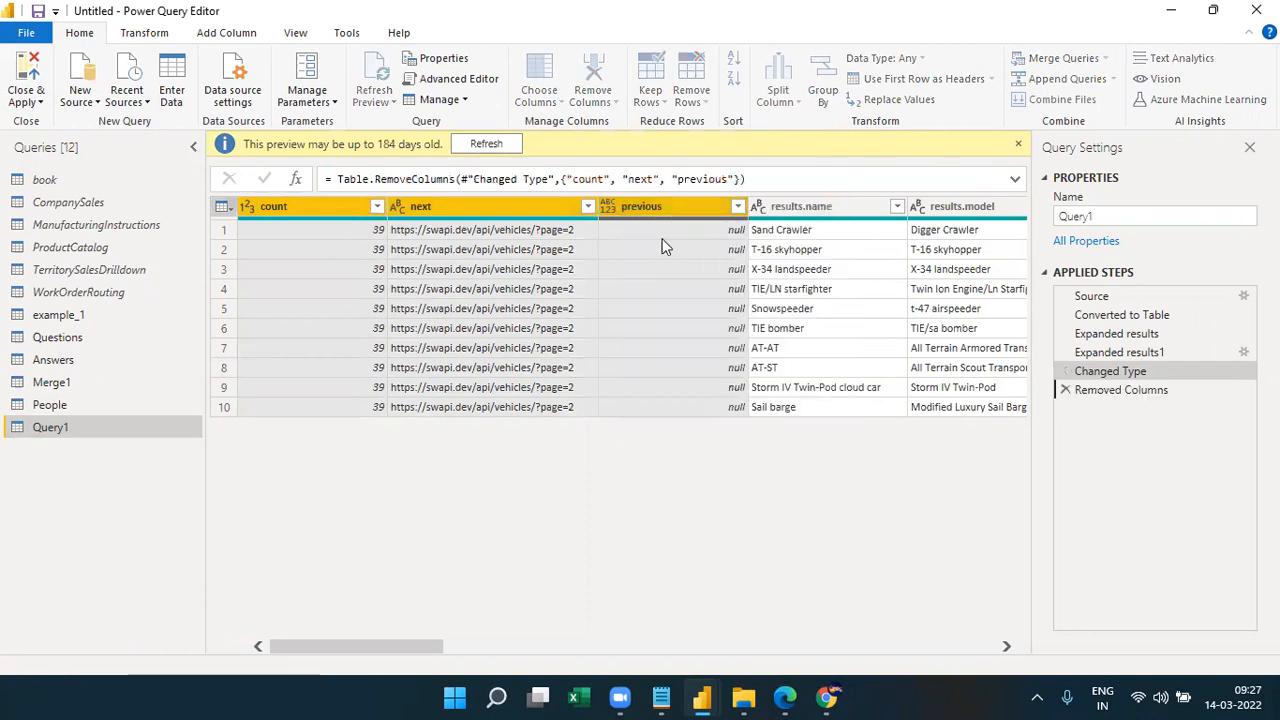
Expand the results.pilots lists in Query1 to new rows and widen the column to show the full links.
left_click_drag(385, 648, 795, 596)
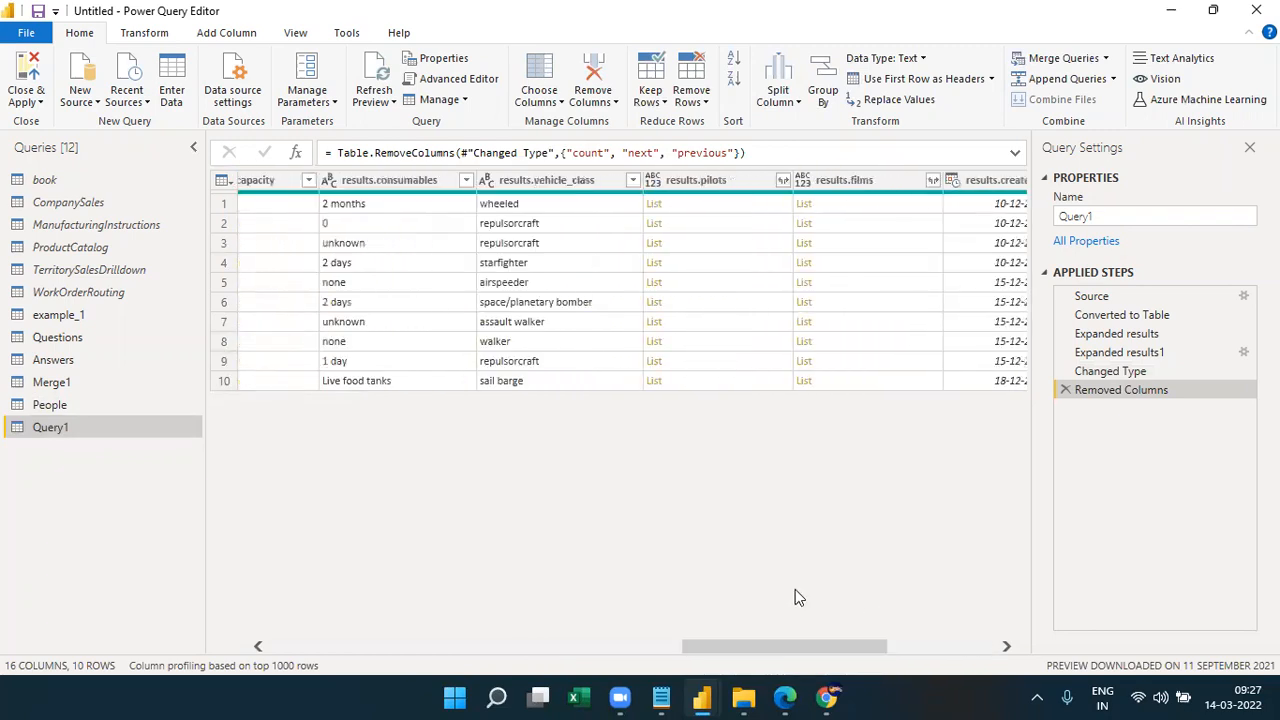
left_click(784, 182)
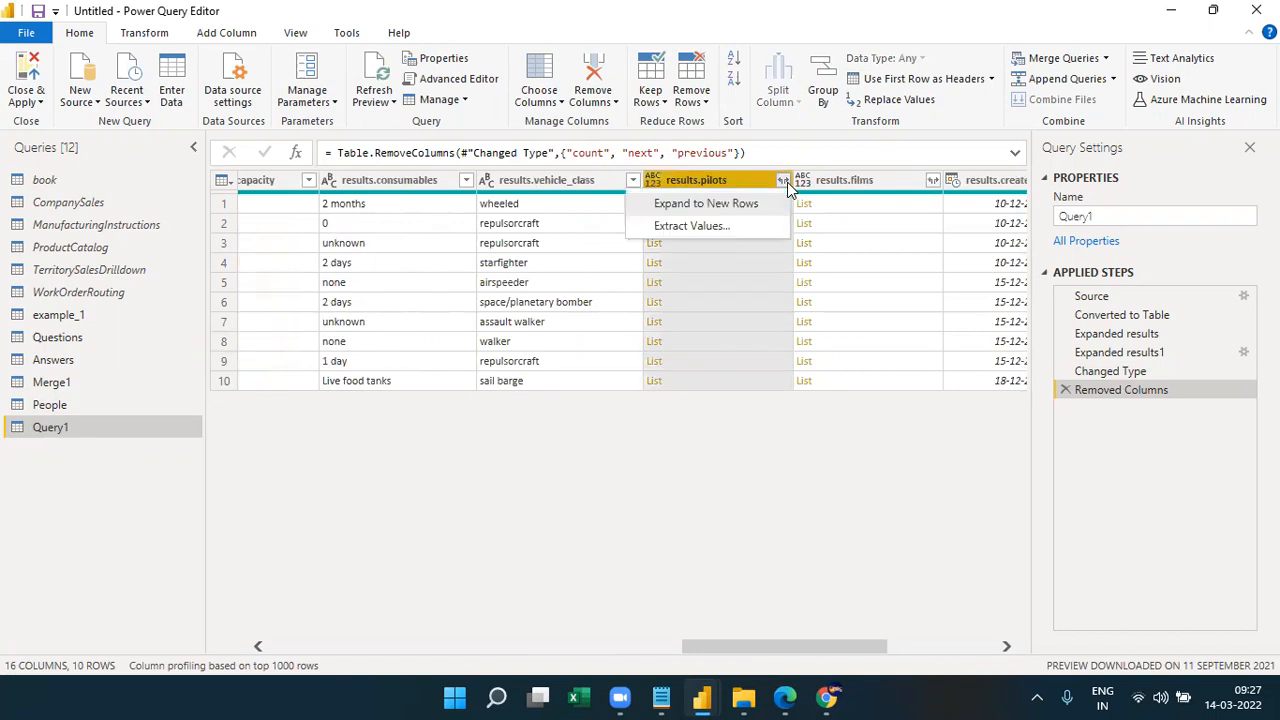
left_click(718, 206)
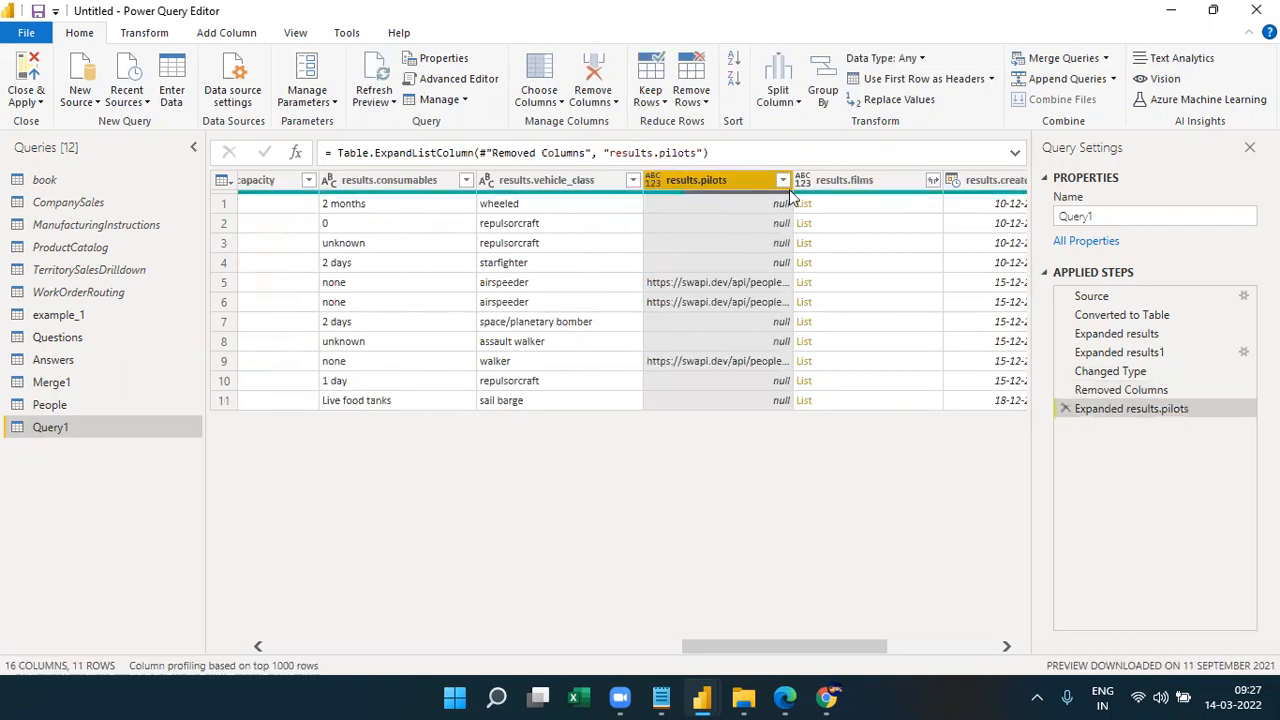
left_click_drag(789, 181, 921, 181)
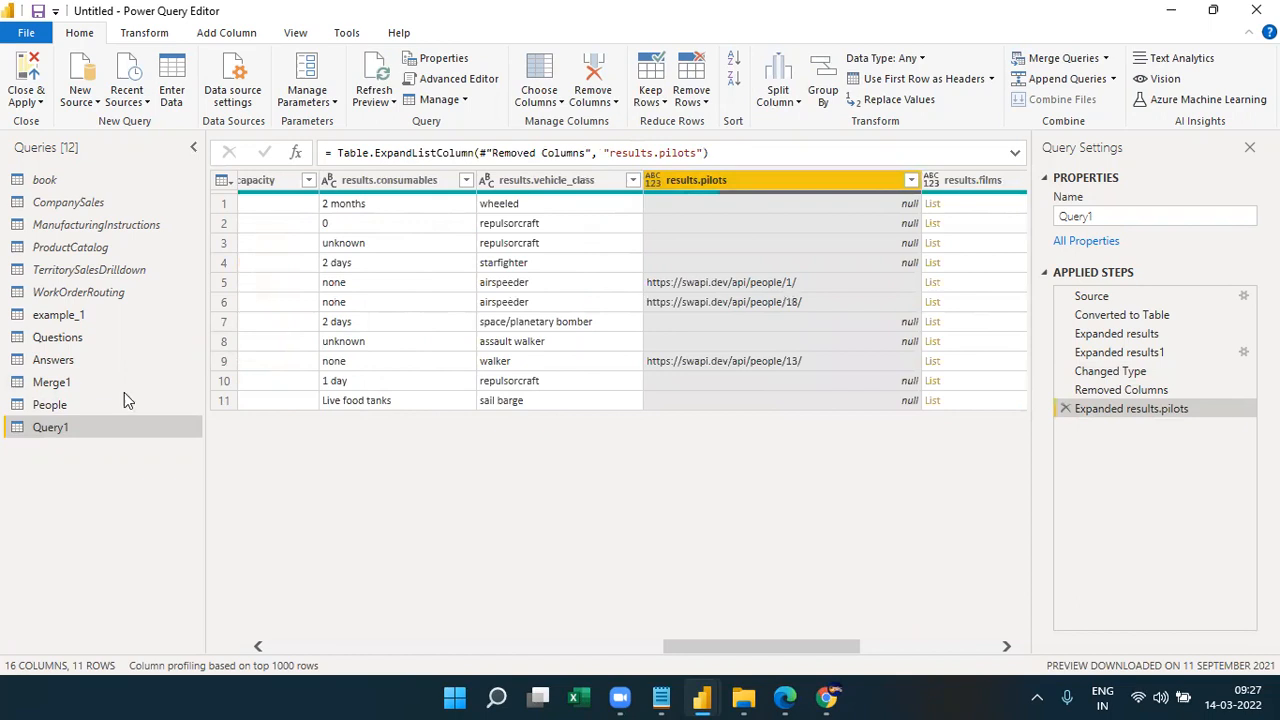
Check the People query, then switch to Chrome and examine the record fields in the swapi.dev people list.
left_click(88, 403)
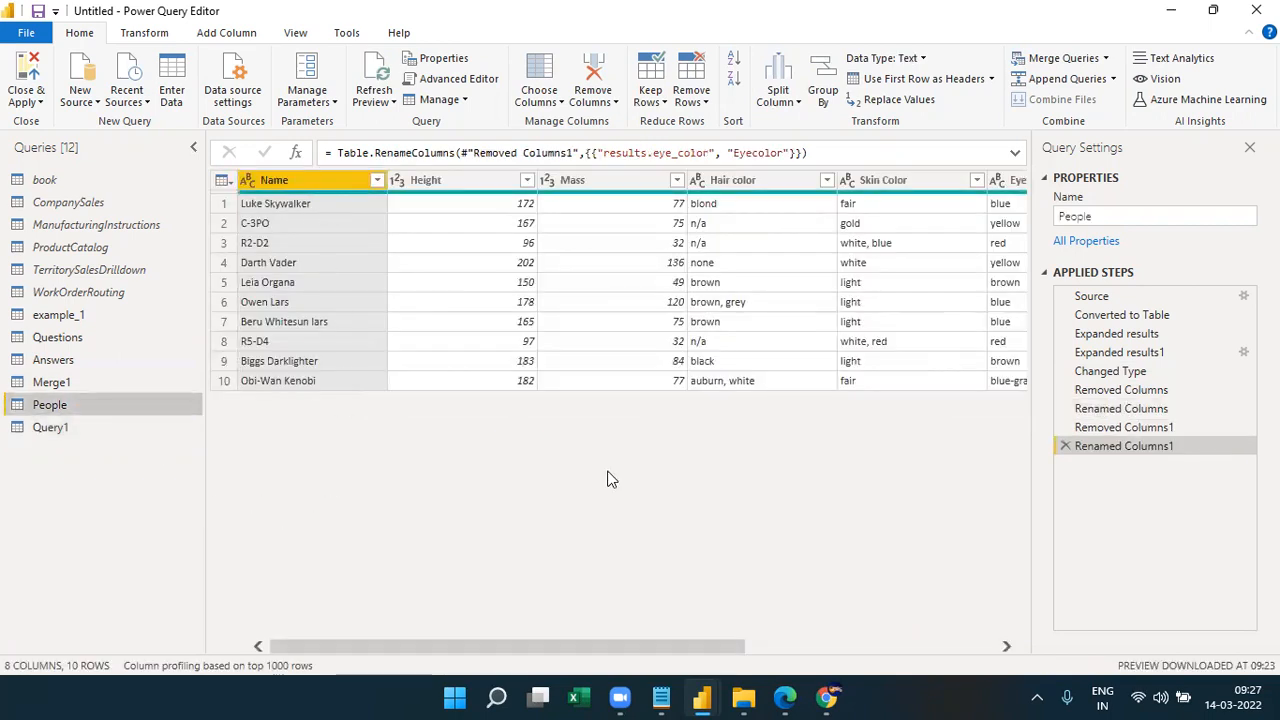
left_click(826, 697)
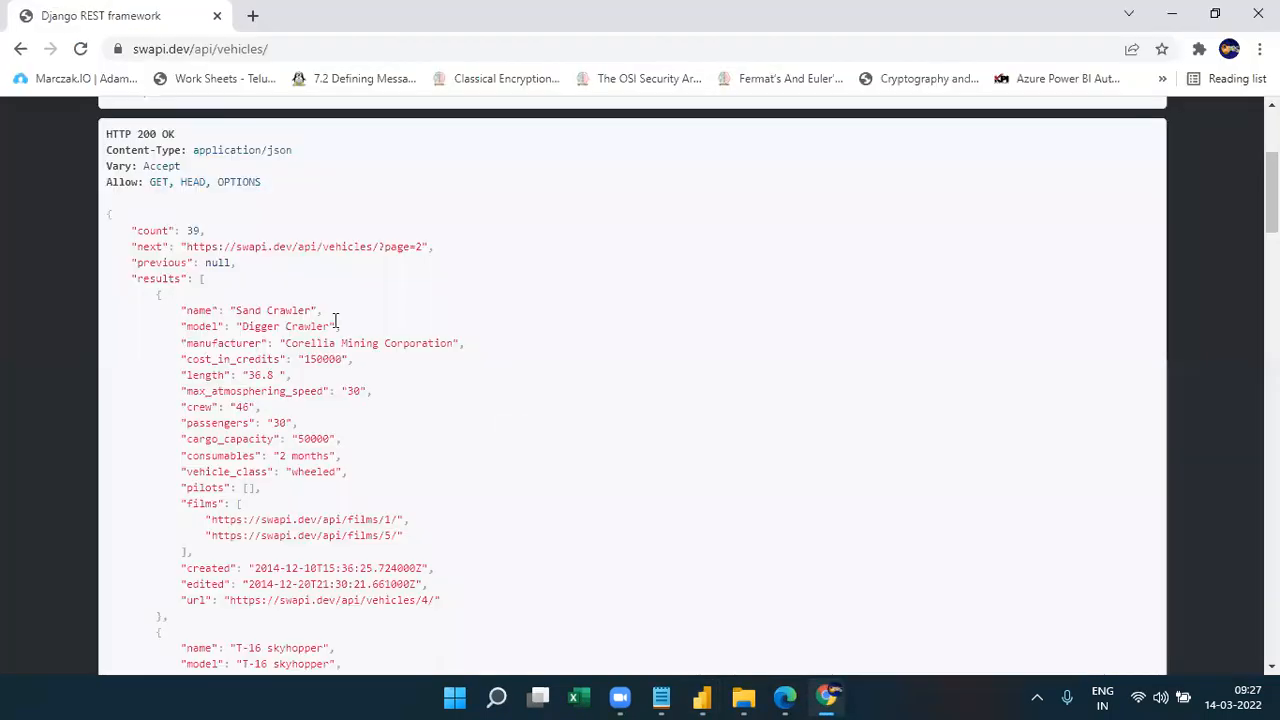
left_click(21, 50)
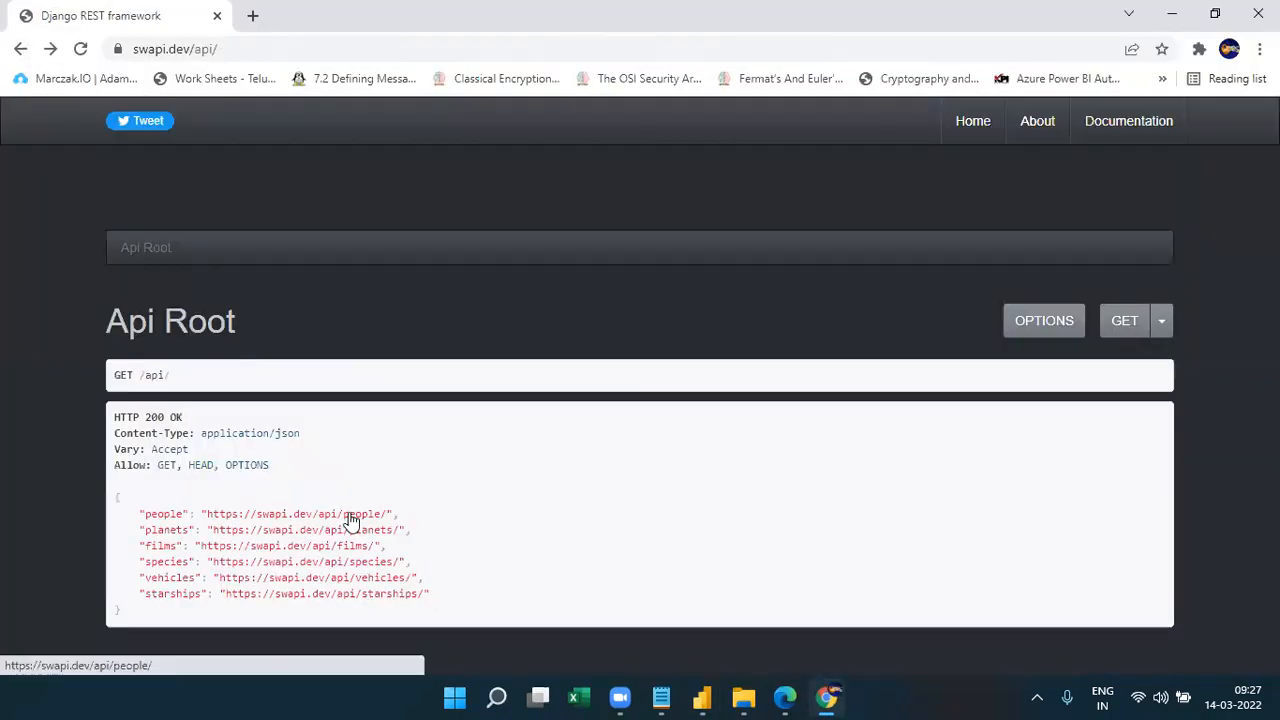
left_click(350, 520)
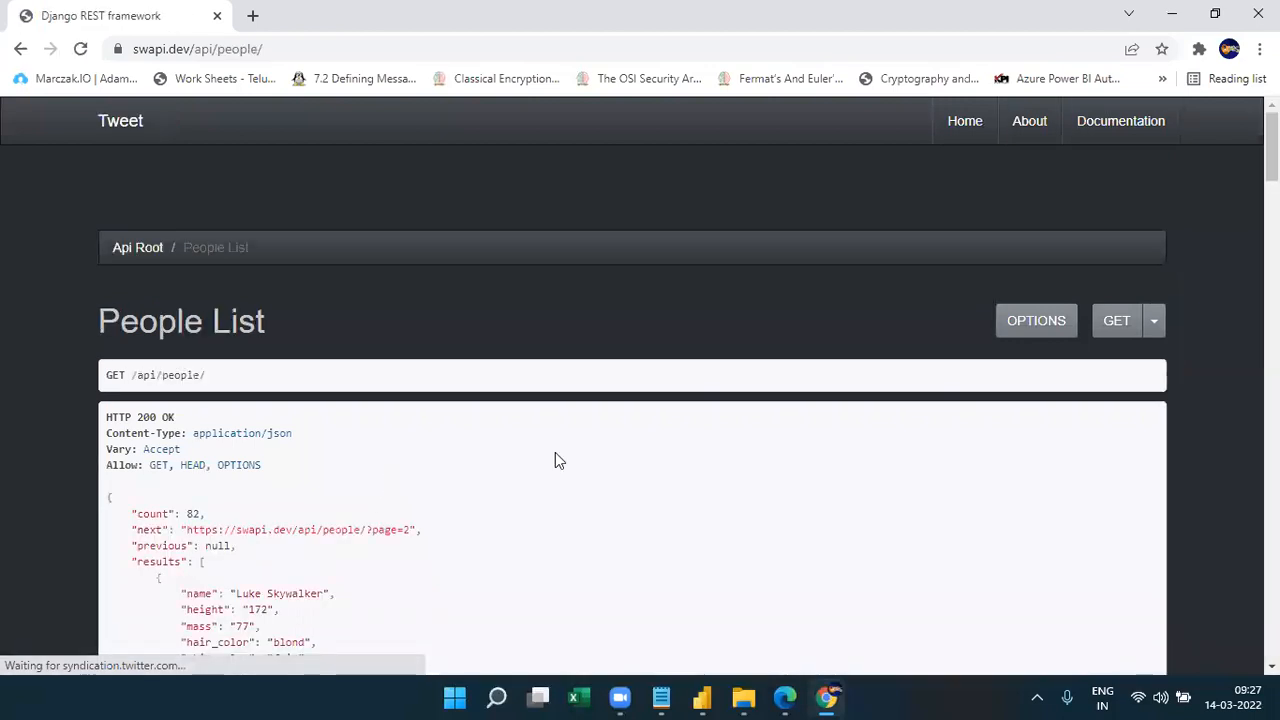
scroll(555, 452, "down", 1)
scroll(556, 455, "down", 5)
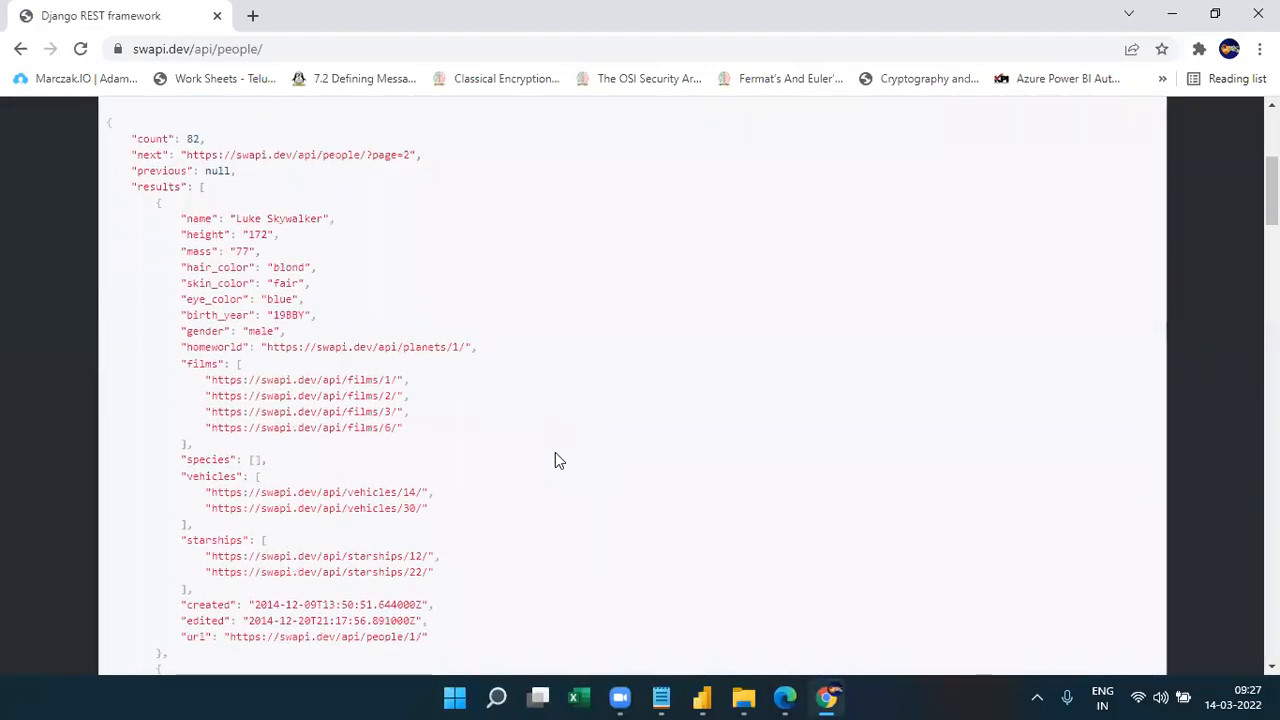
scroll(558, 460, "down", 6)
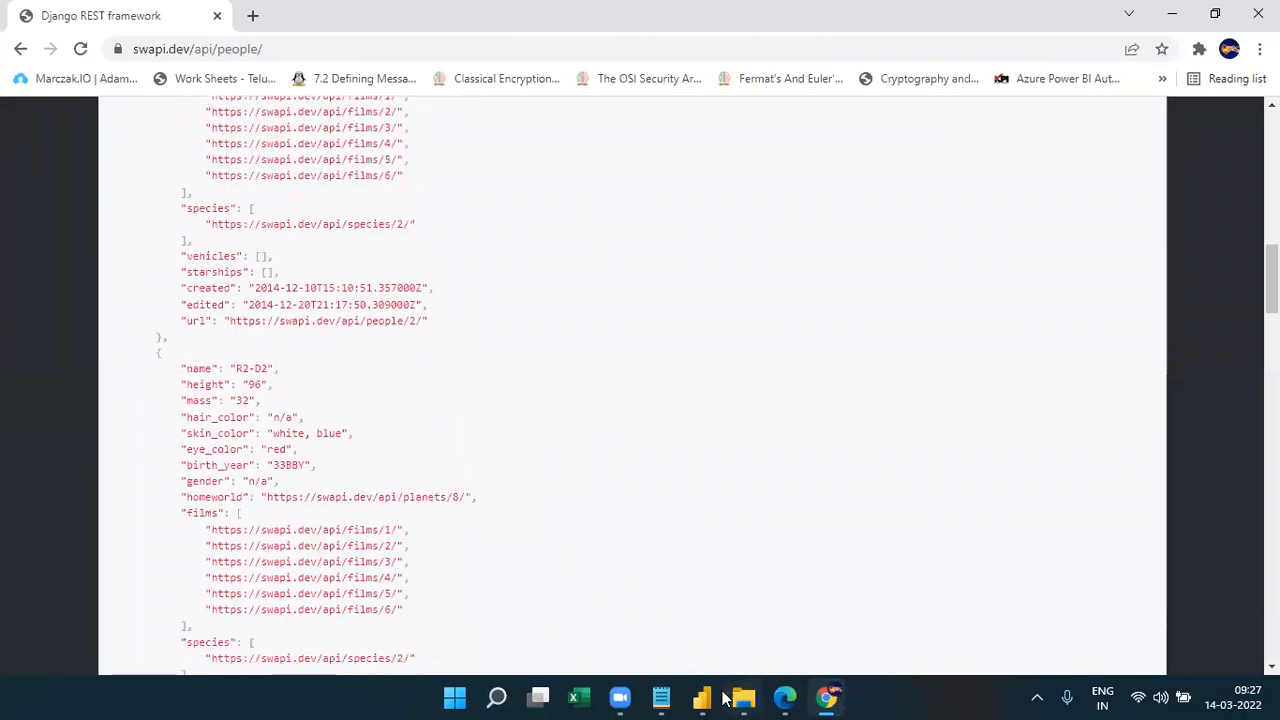
left_click(785, 697)
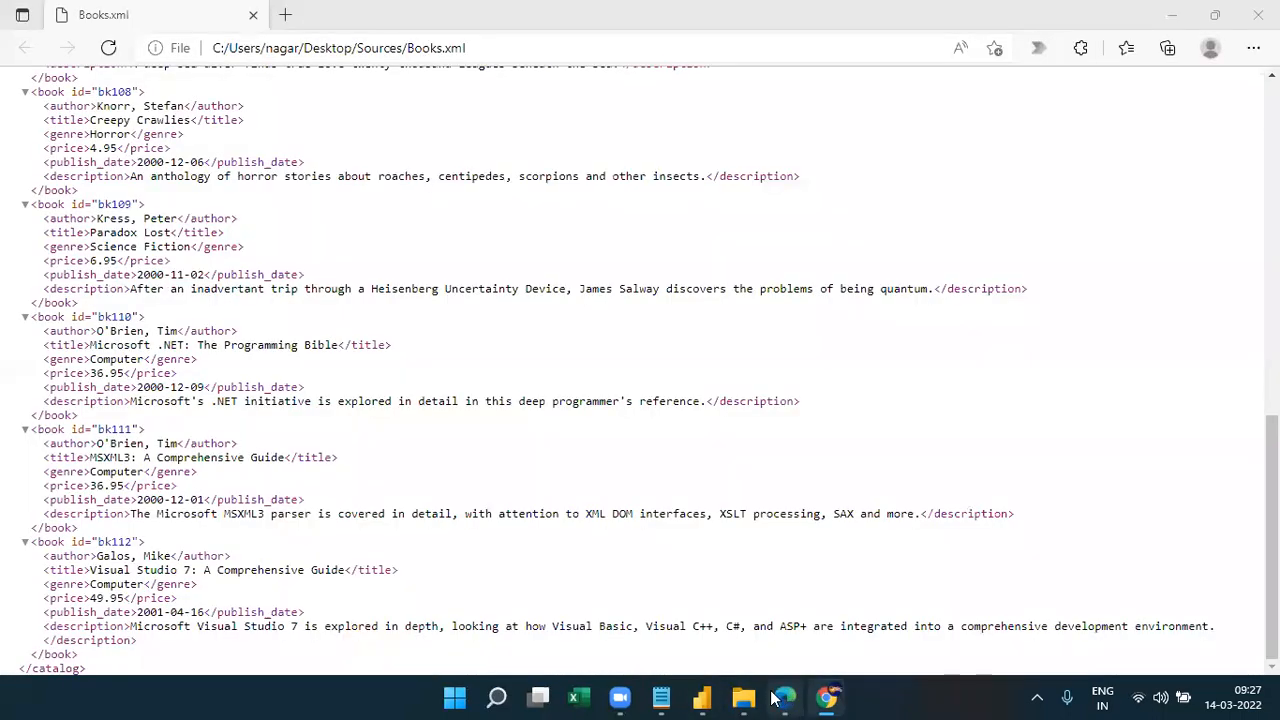
Switch back to Power Query Editor and add an index column starting from 1 to the People query.
mouse_move(702, 697)
left_click(797, 651)
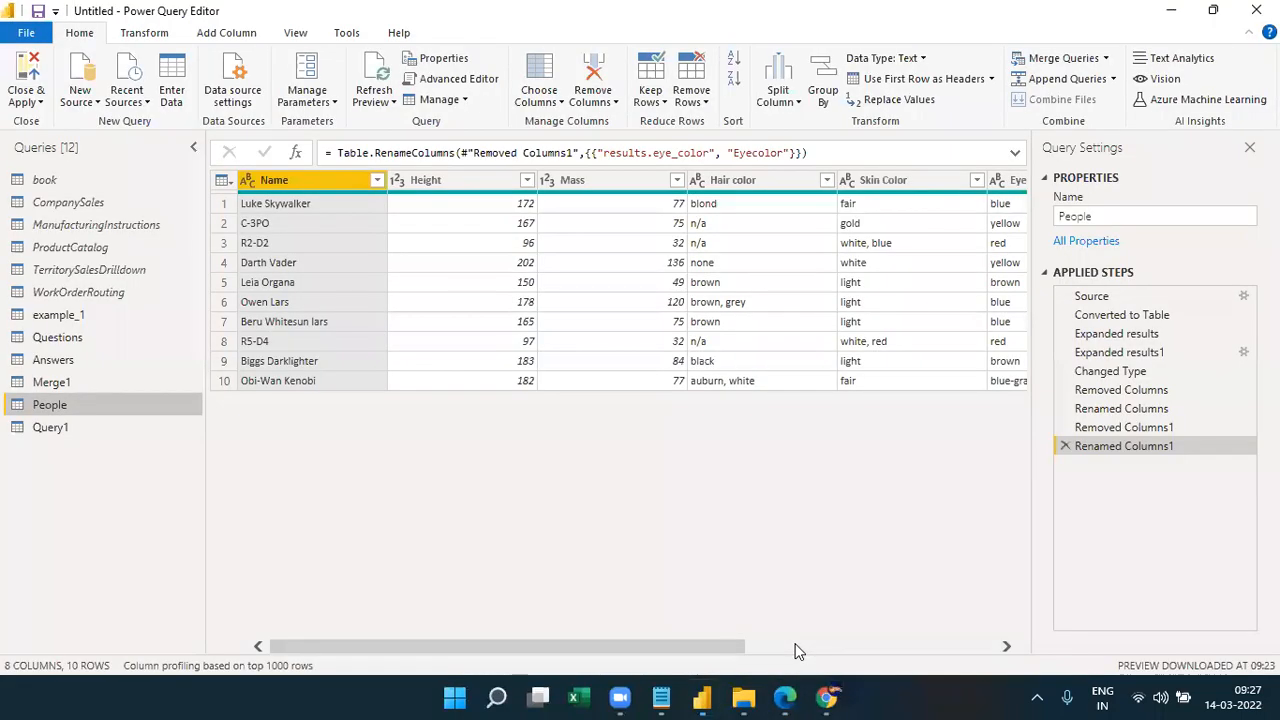
left_click(203, 36)
left_click(286, 79)
left_click(253, 120)
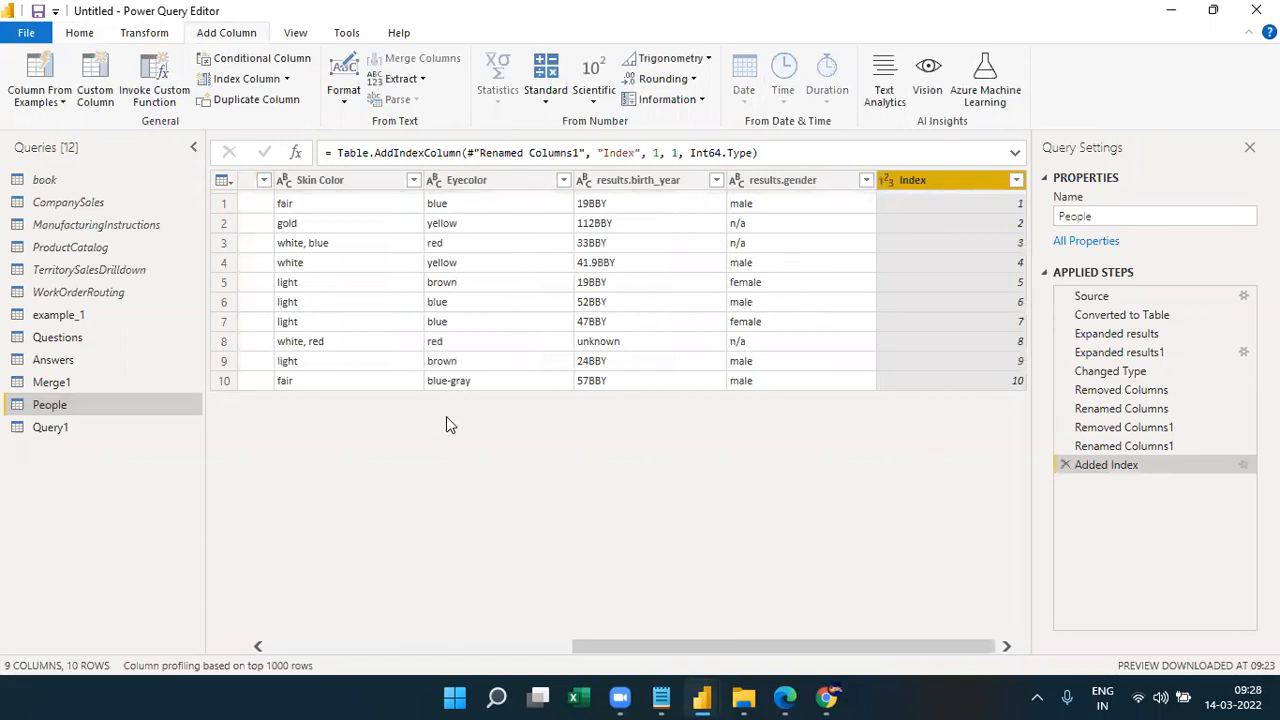
Compare the results.pilots links in Query1 with the columns of the People query to find a matching key.
left_click(30, 430)
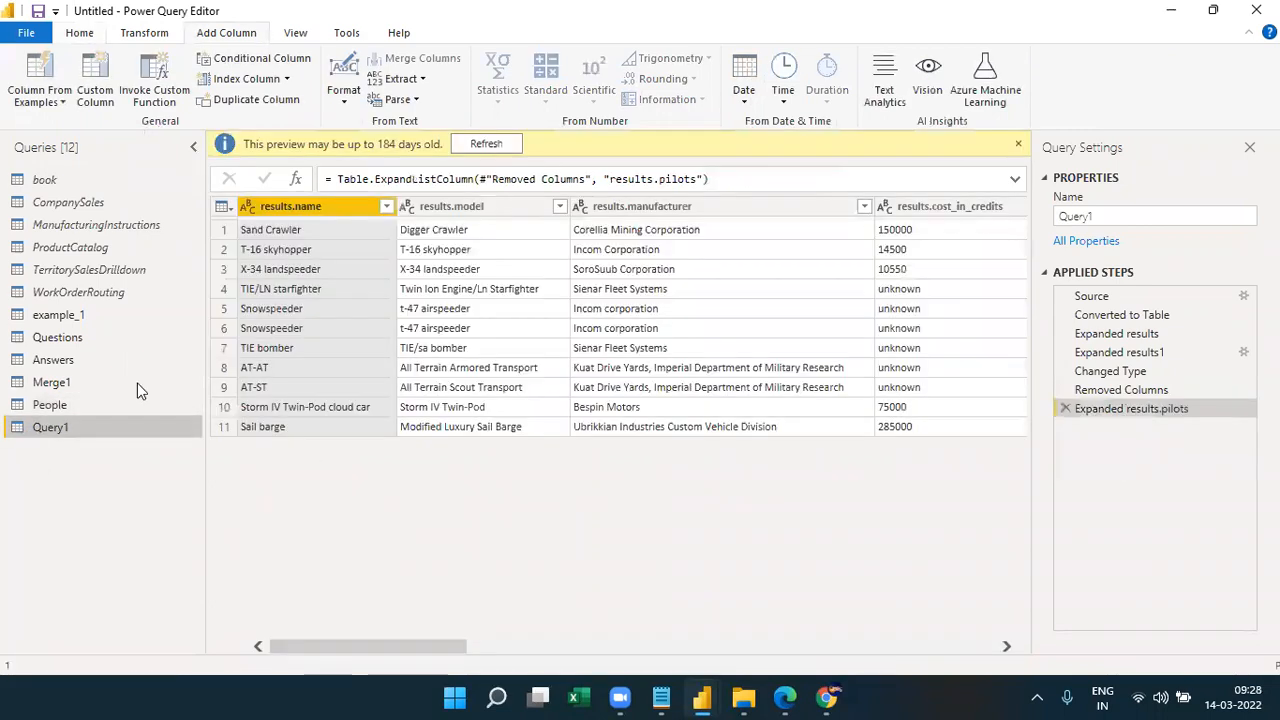
left_click(958, 649)
left_click_drag(958, 649, 877, 660)
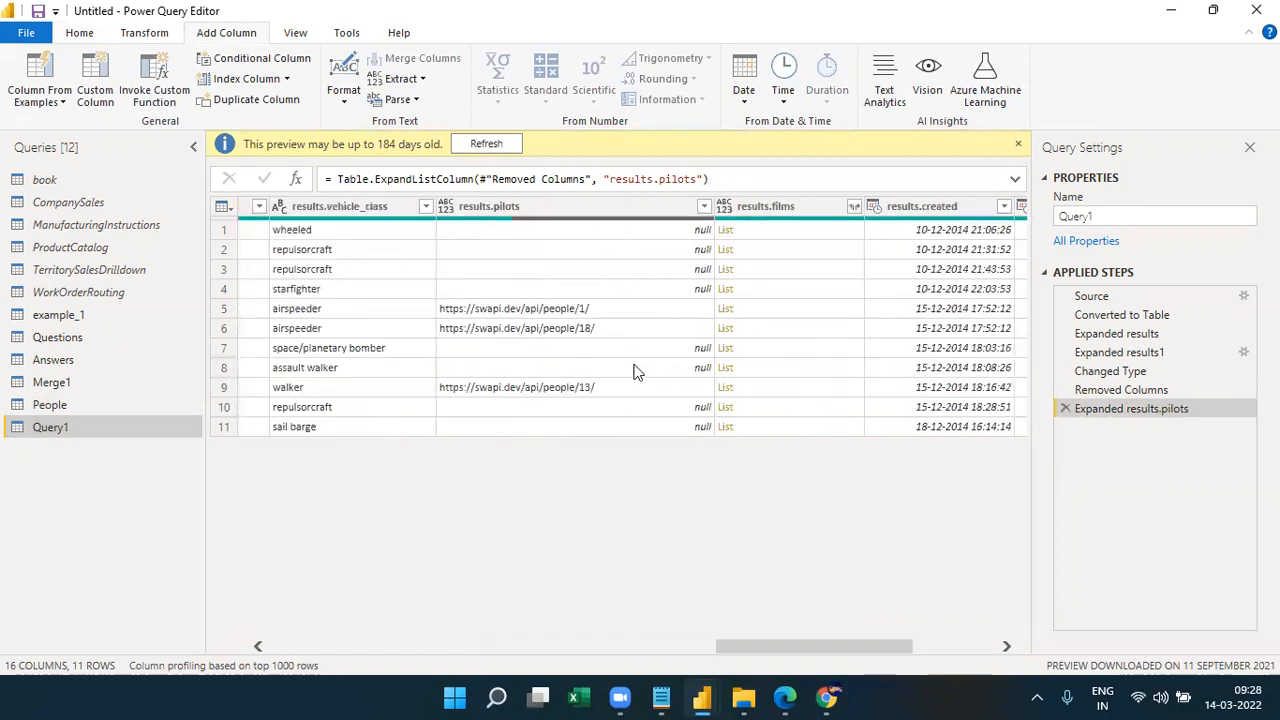
left_click(139, 407)
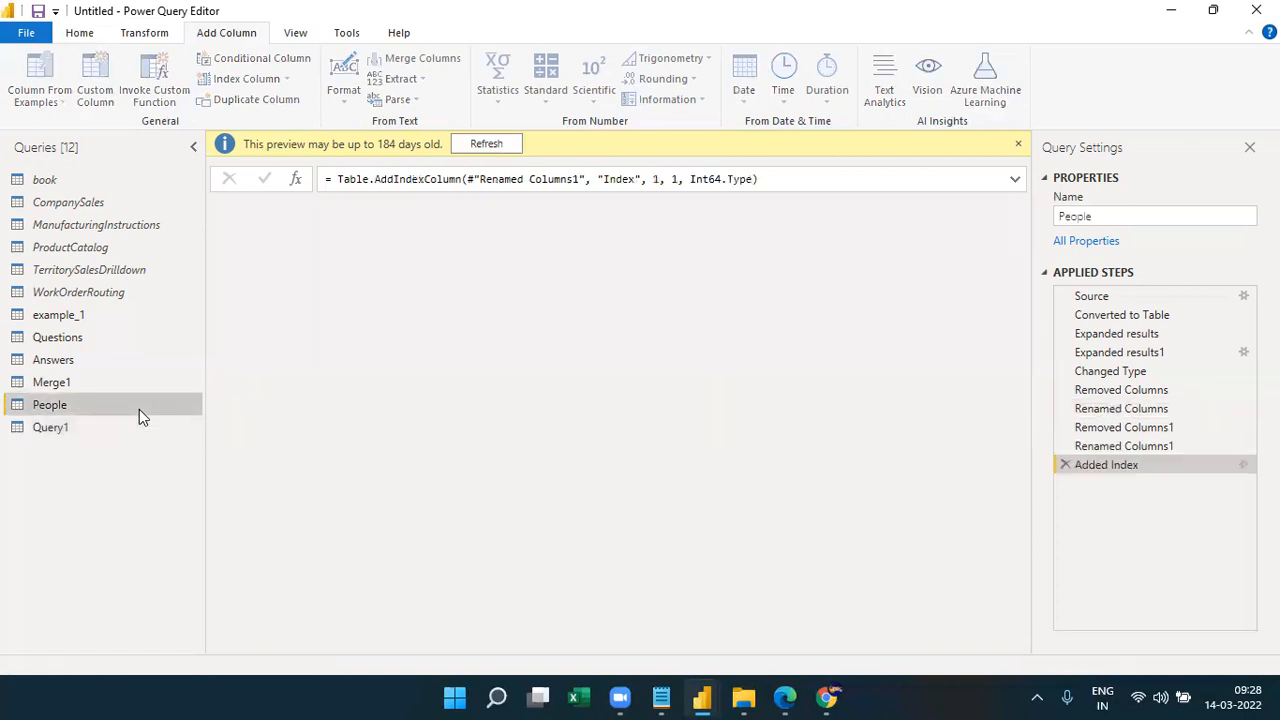
left_click(789, 645)
left_click_drag(641, 619, 486, 637)
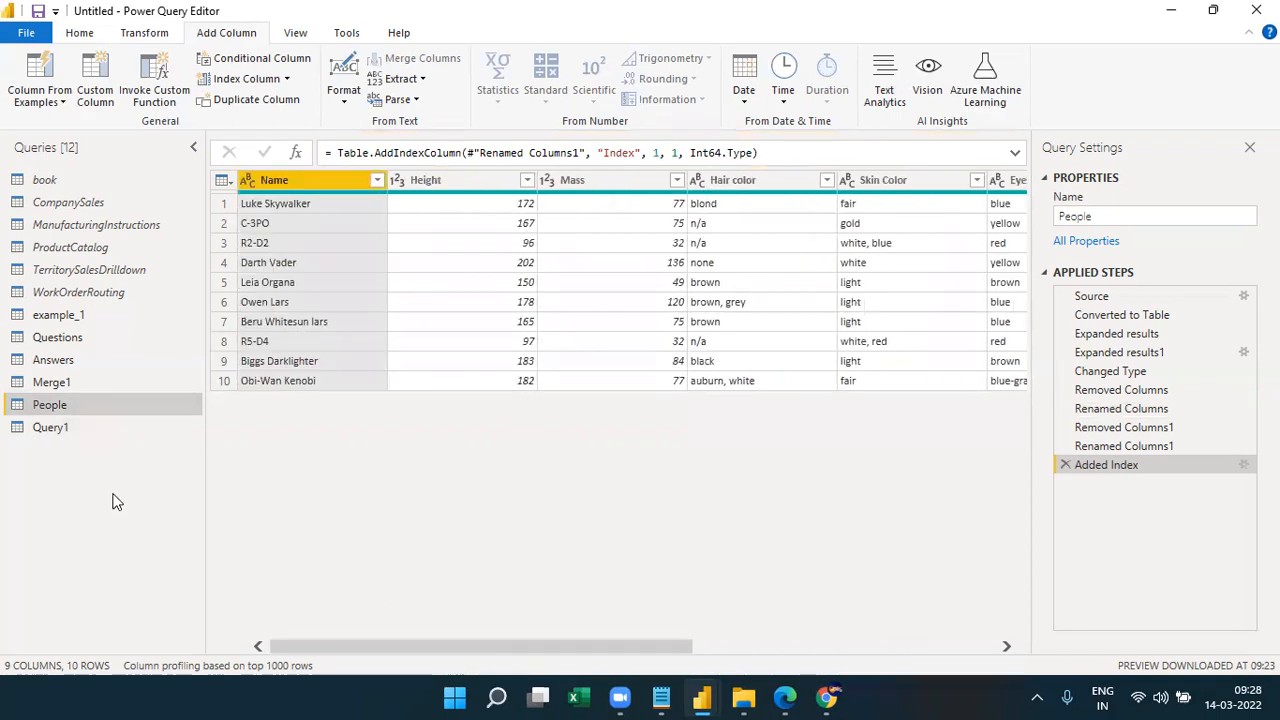
Open Query1 and check the people records in Chrome for the field that identifies each person, returning to Power Query Editor.
left_click(79, 433)
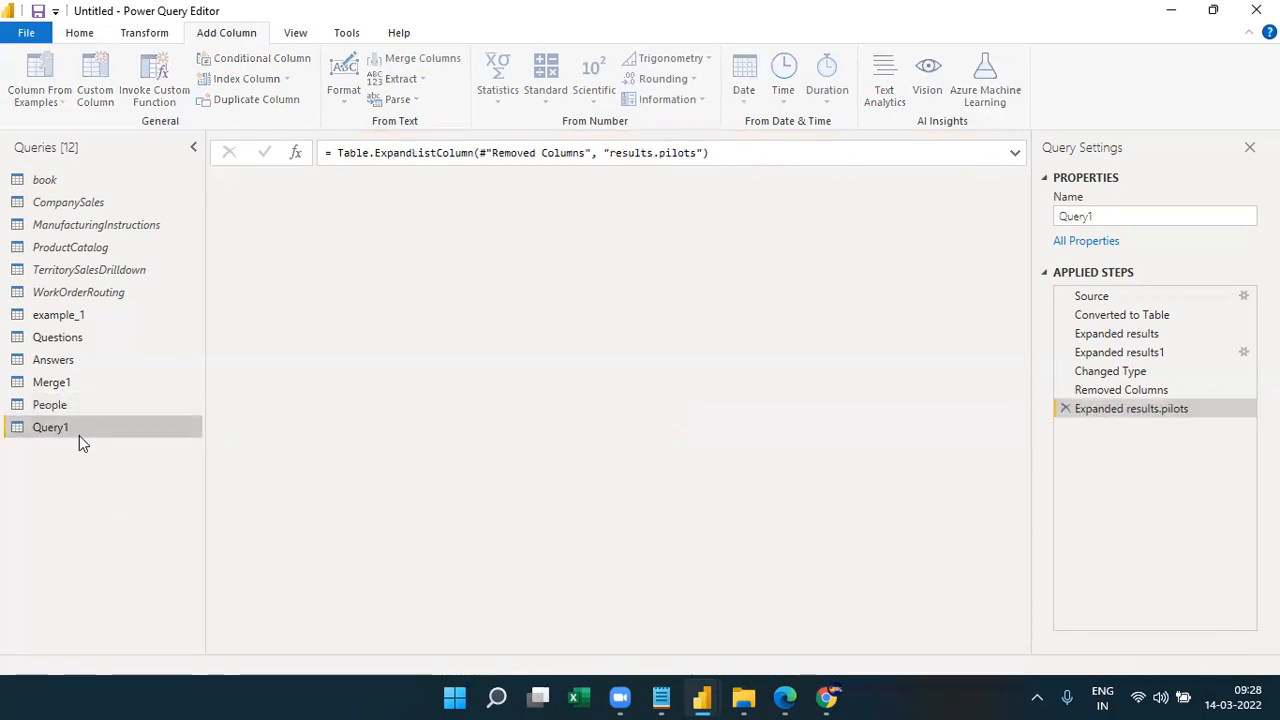
left_click(826, 697)
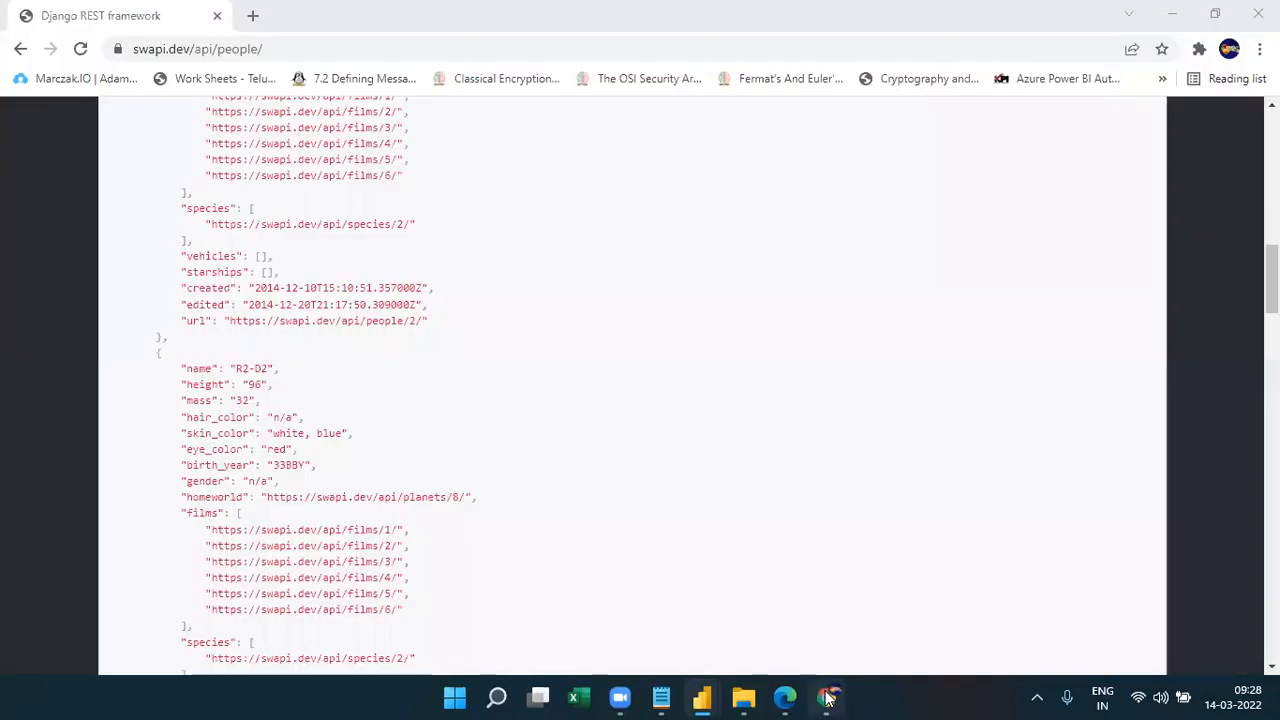
scroll(873, 562, "down", 10)
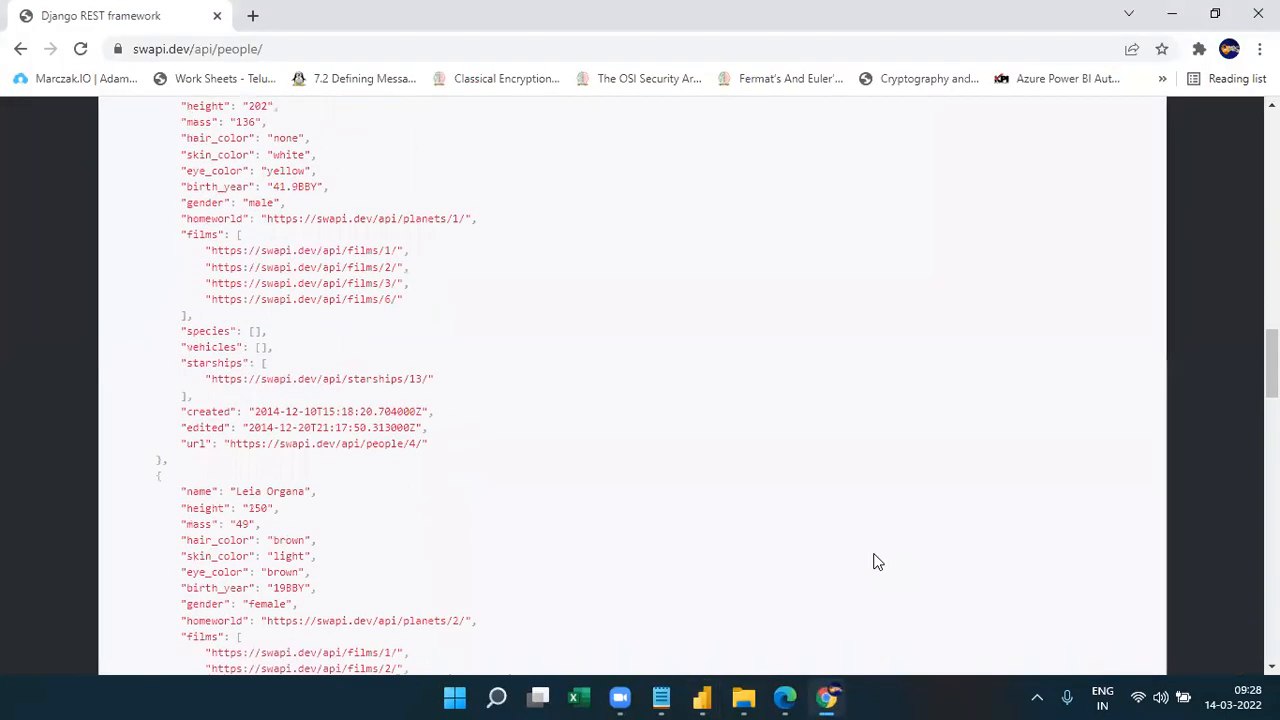
scroll(873, 562, "up", 10)
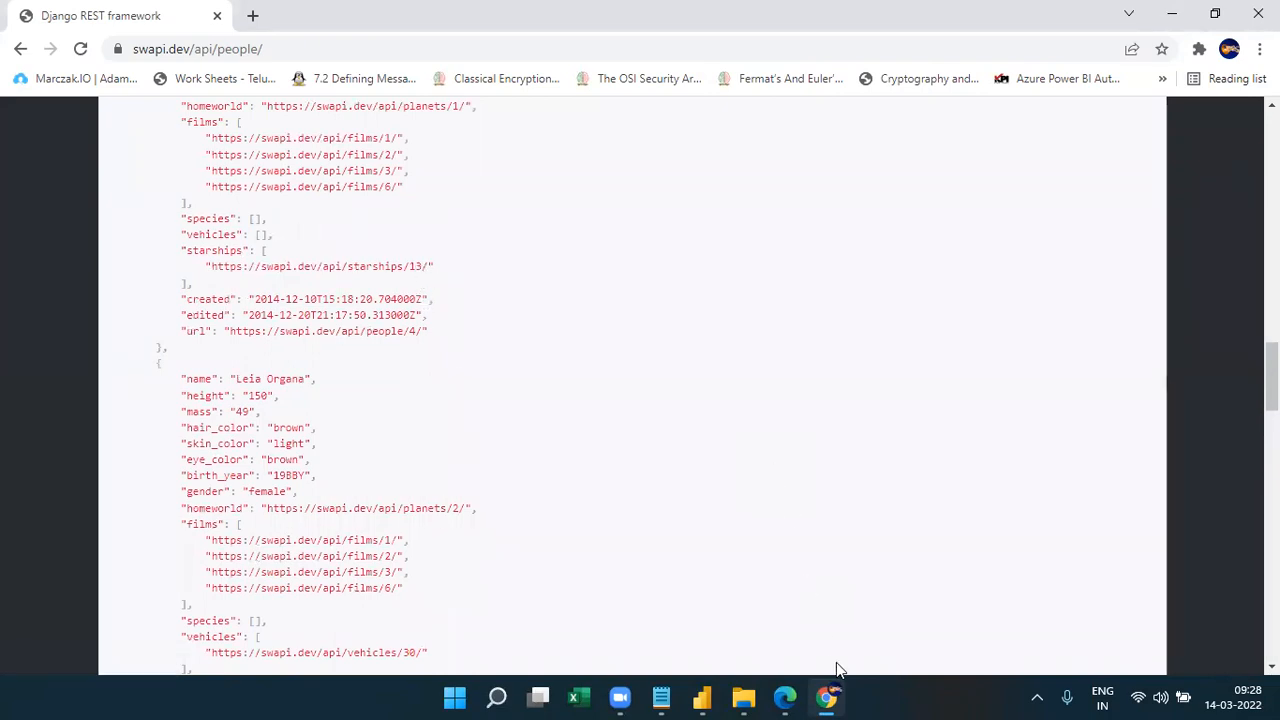
left_click(828, 697)
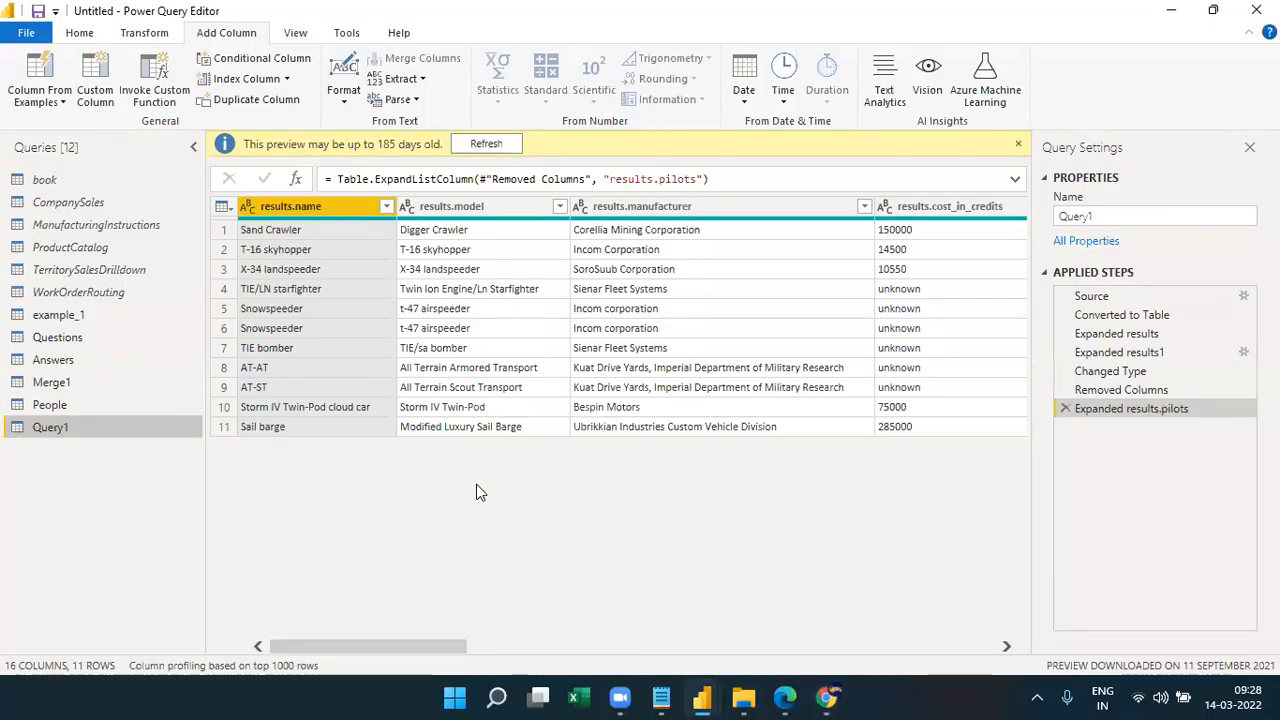
left_click(828, 697)
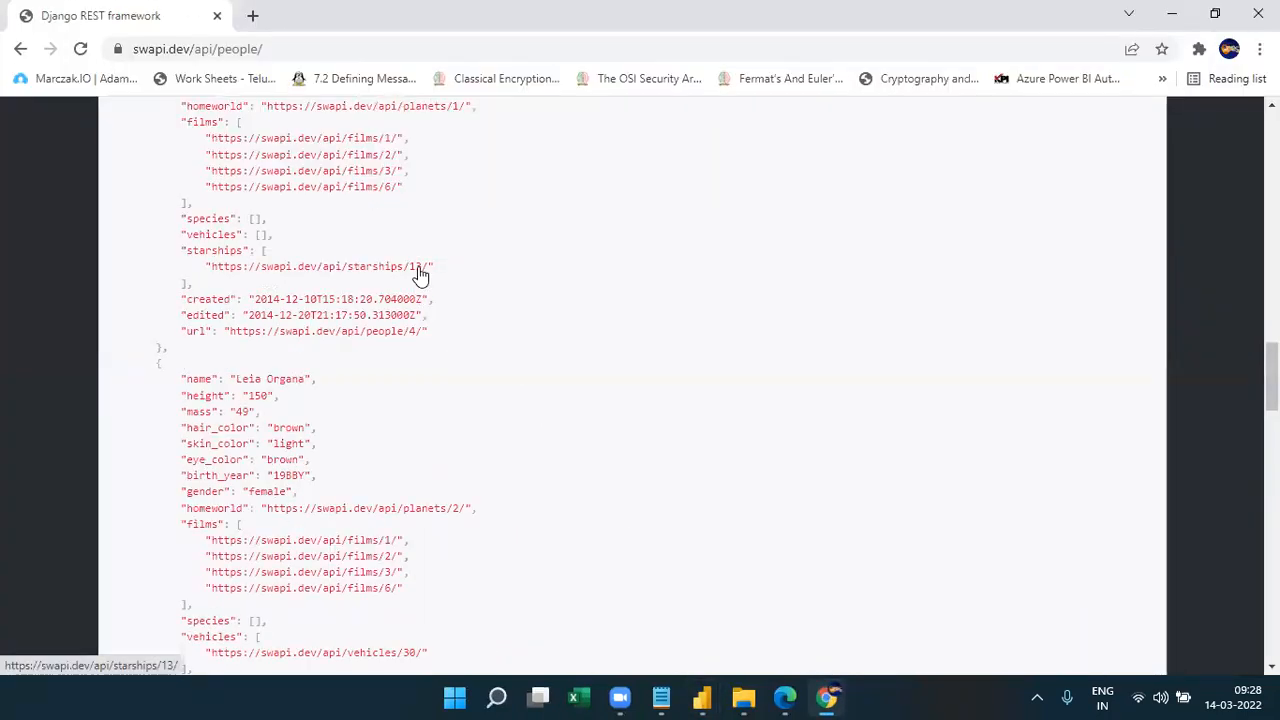
left_click(826, 697)
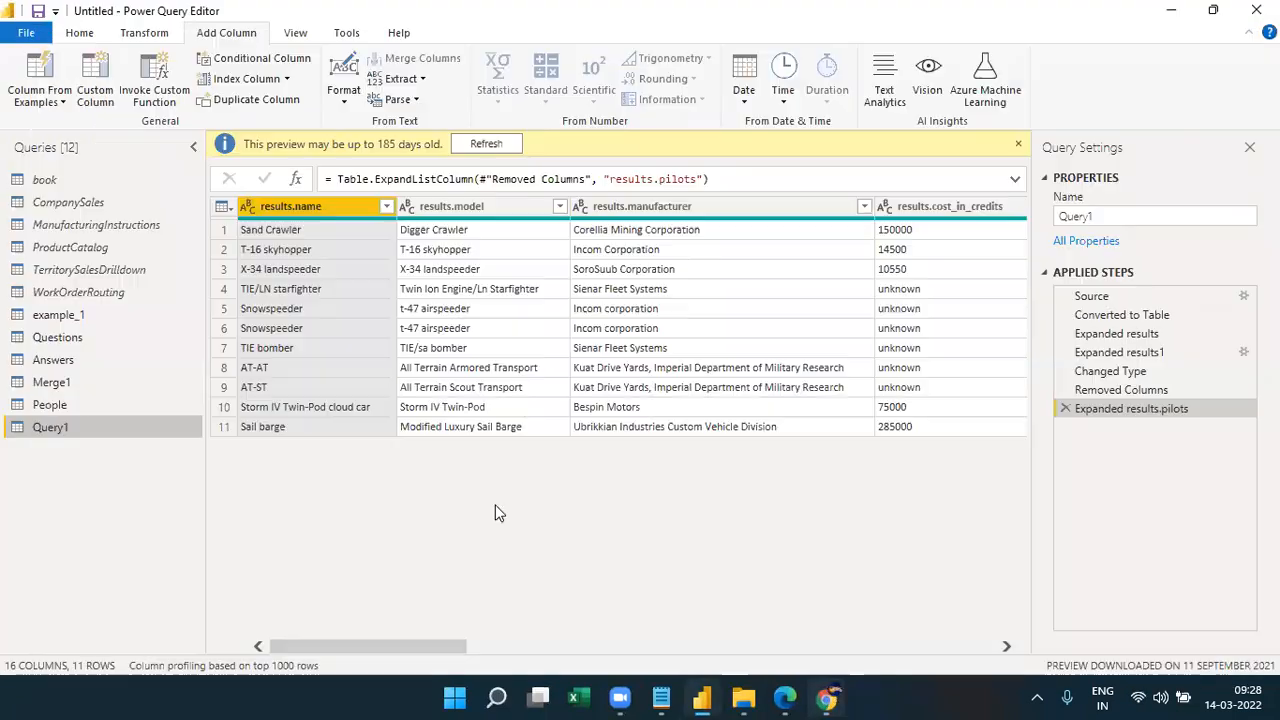
Delete the Removed Columns1 step from the People query, keeping the Renamed Columns1 step.
left_click(116, 406)
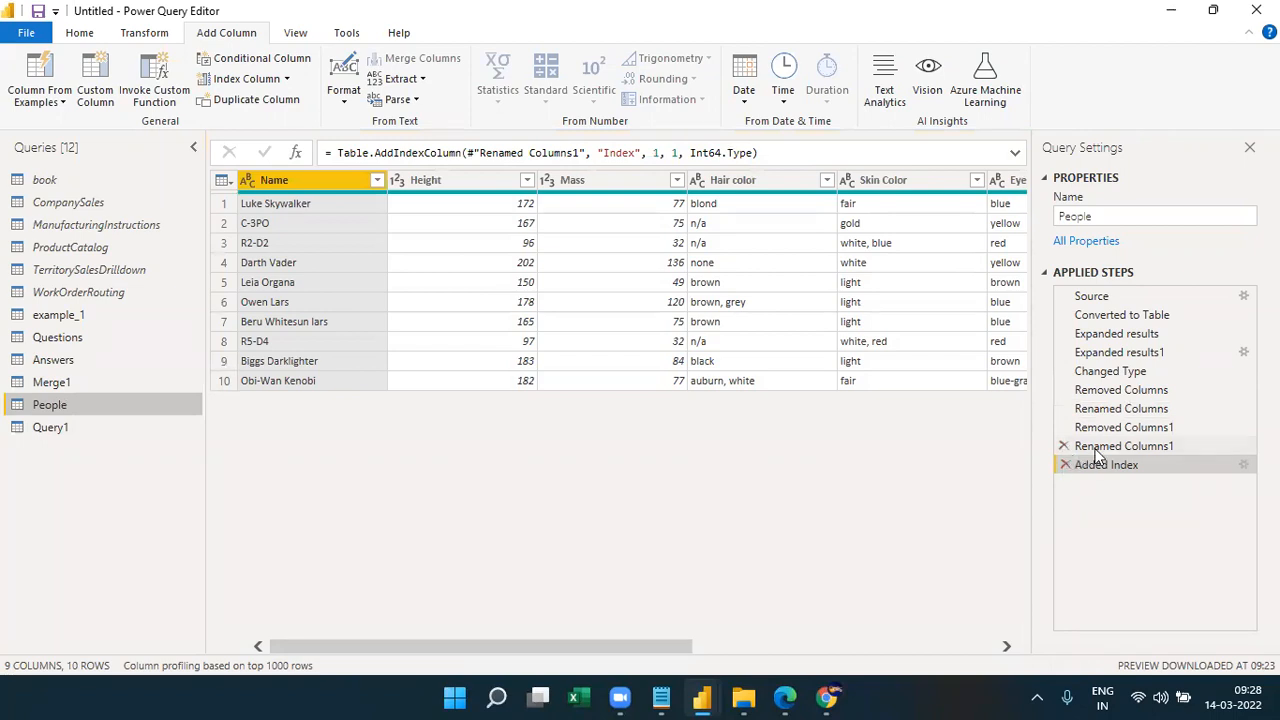
left_click(1108, 442)
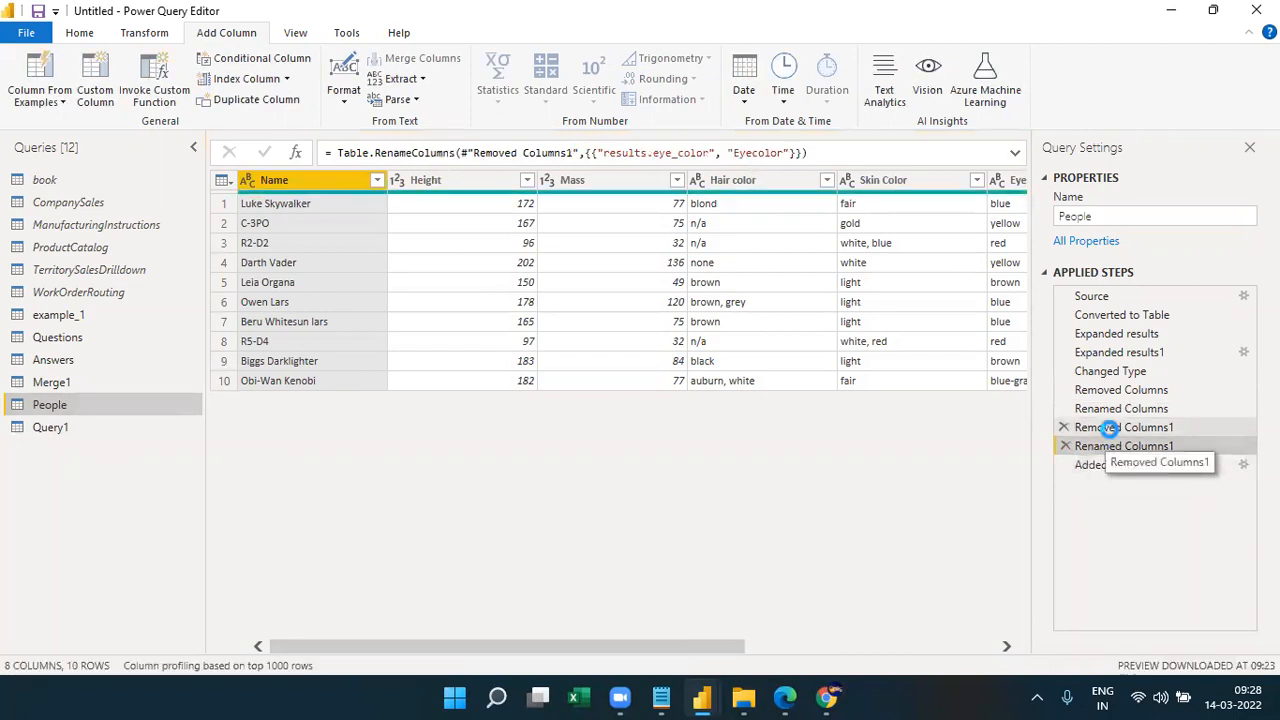
left_click(1113, 428)
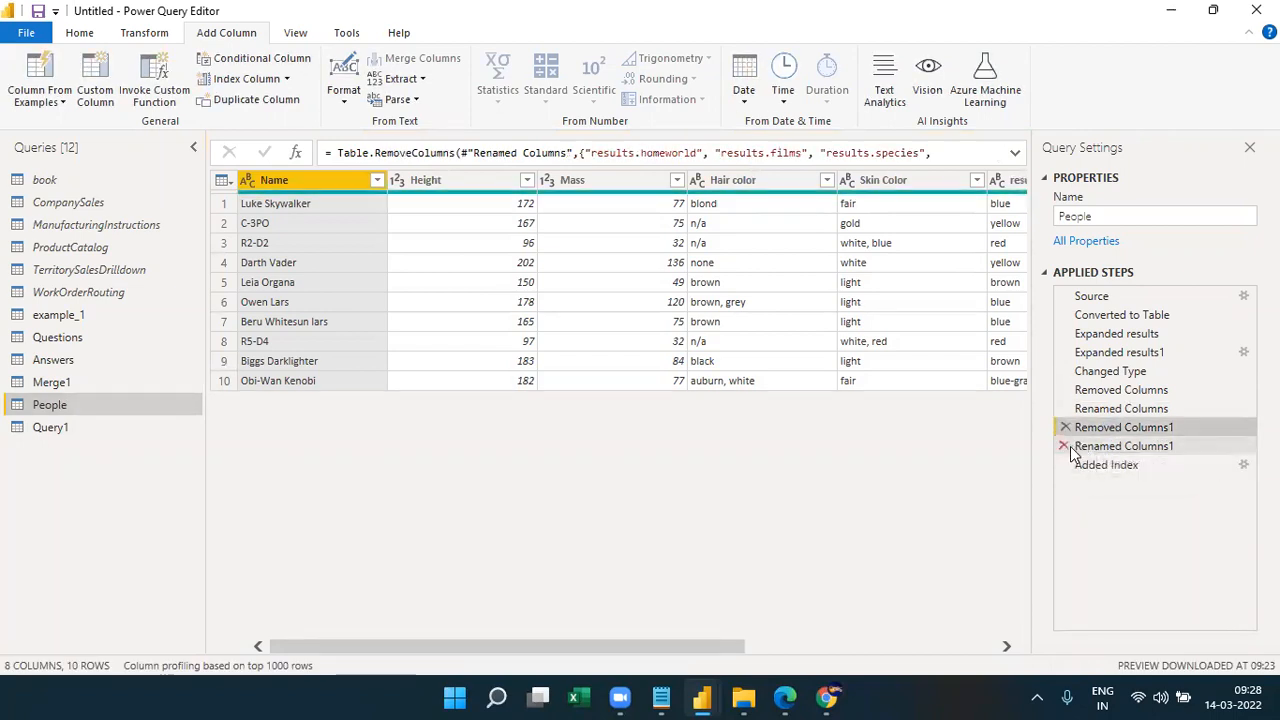
left_click(1065, 427)
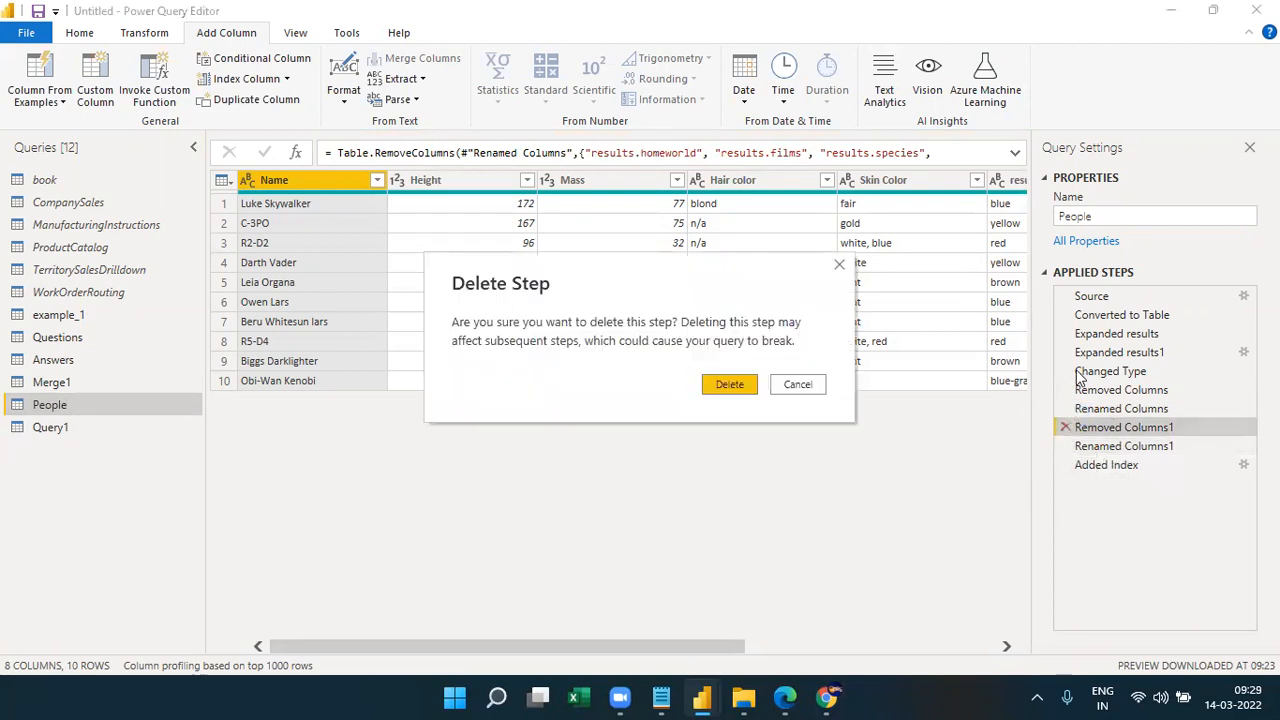
left_click(712, 387)
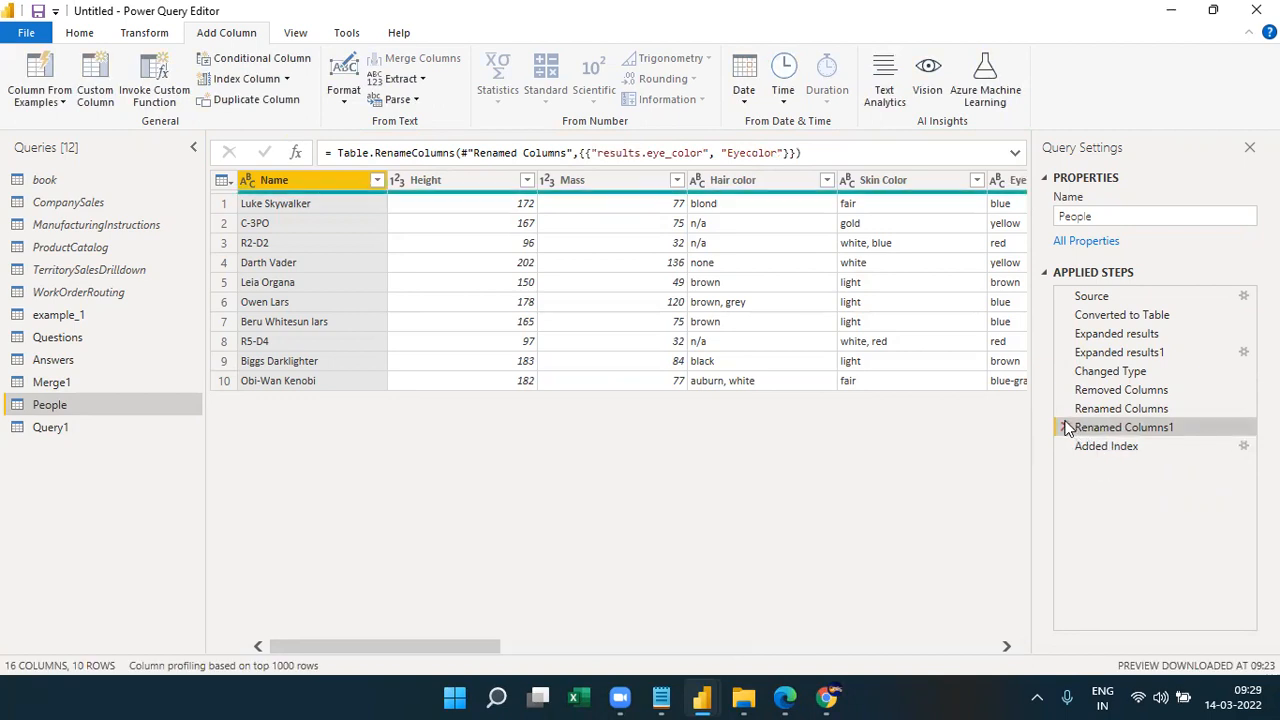
left_click(1066, 427)
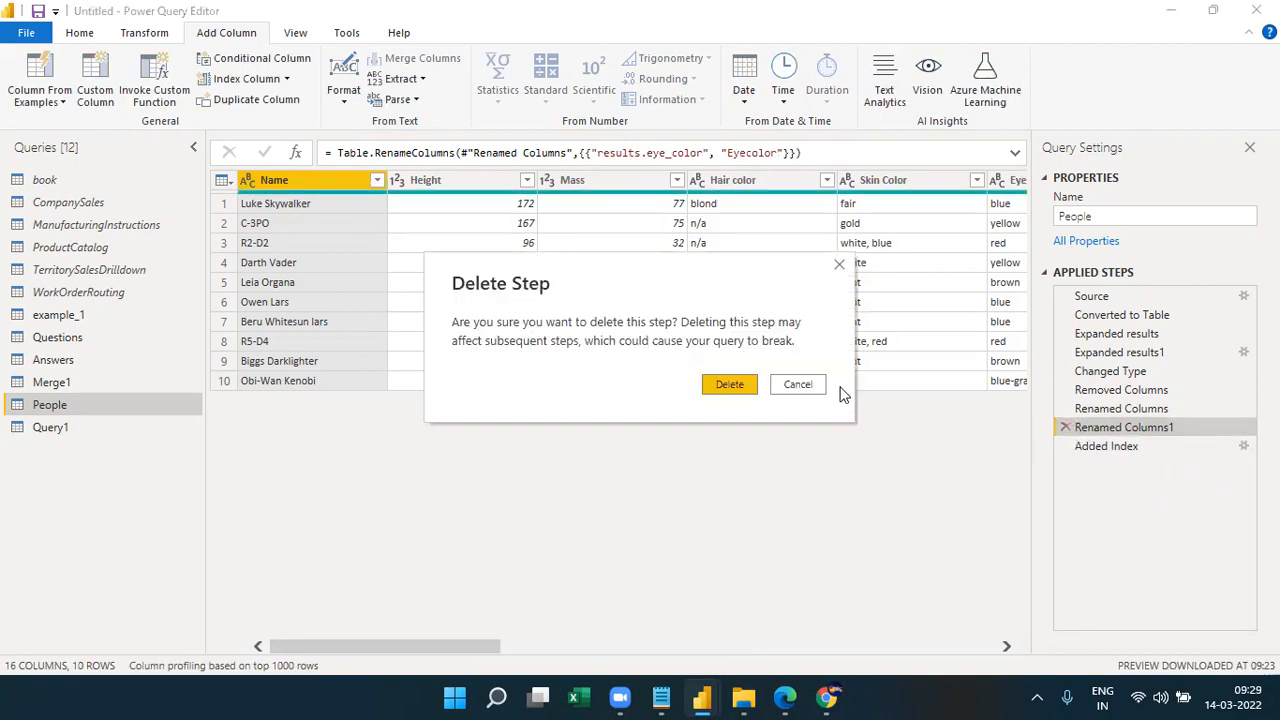
left_click(798, 385)
Show the People query at its Removed Columns step and examine the results.url column.
left_click(1100, 390)
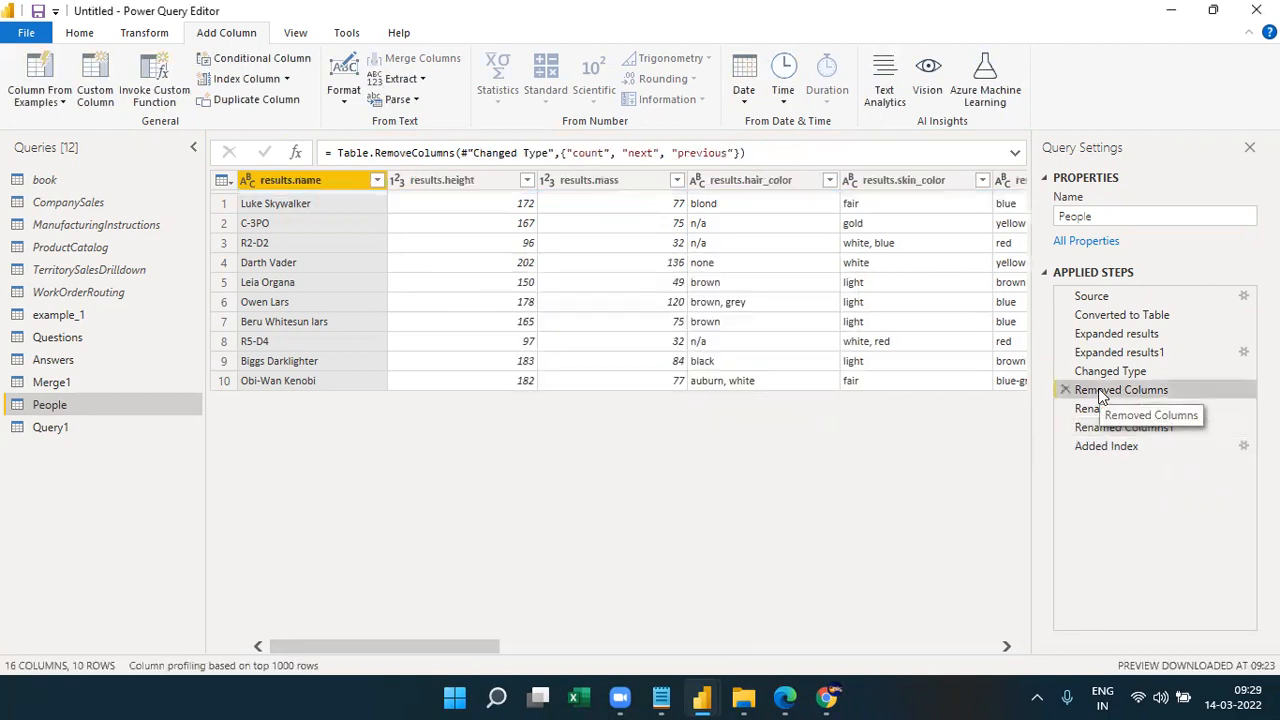
left_click_drag(478, 645, 1008, 650)
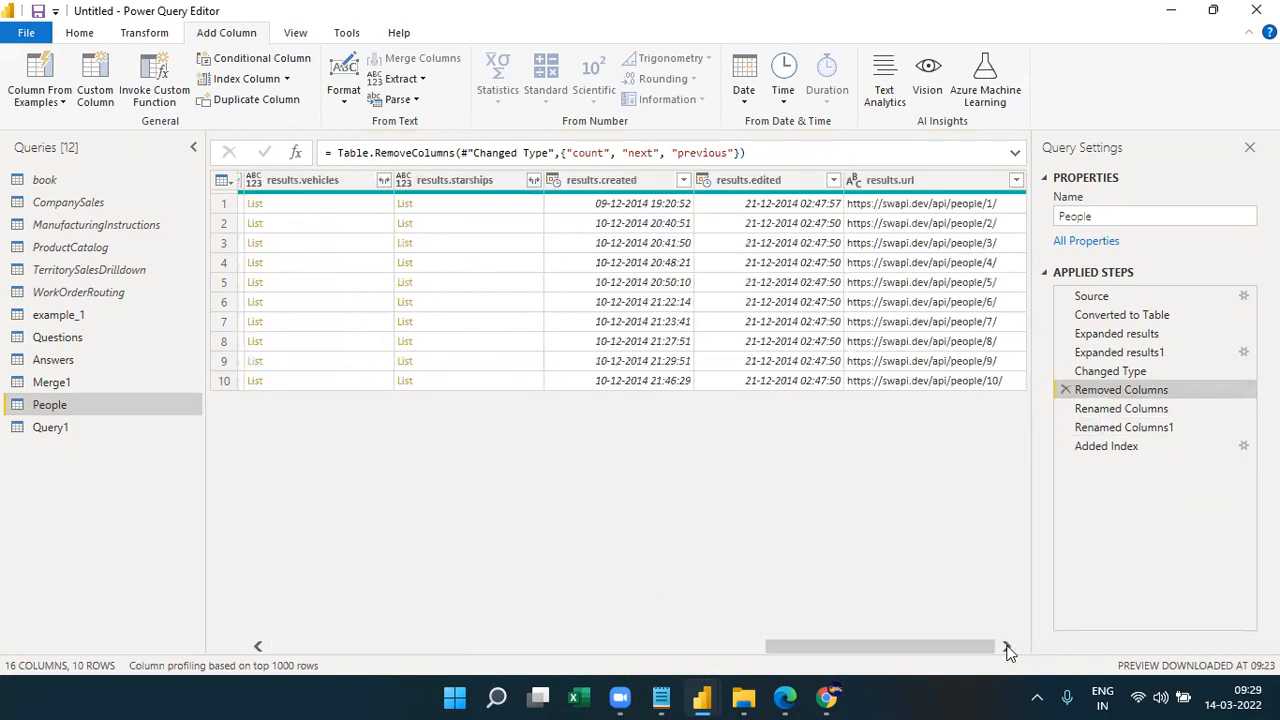
Expand the results.starships lists to new rows directly after the Removed Columns step of People and widen the column.
left_click(534, 182)
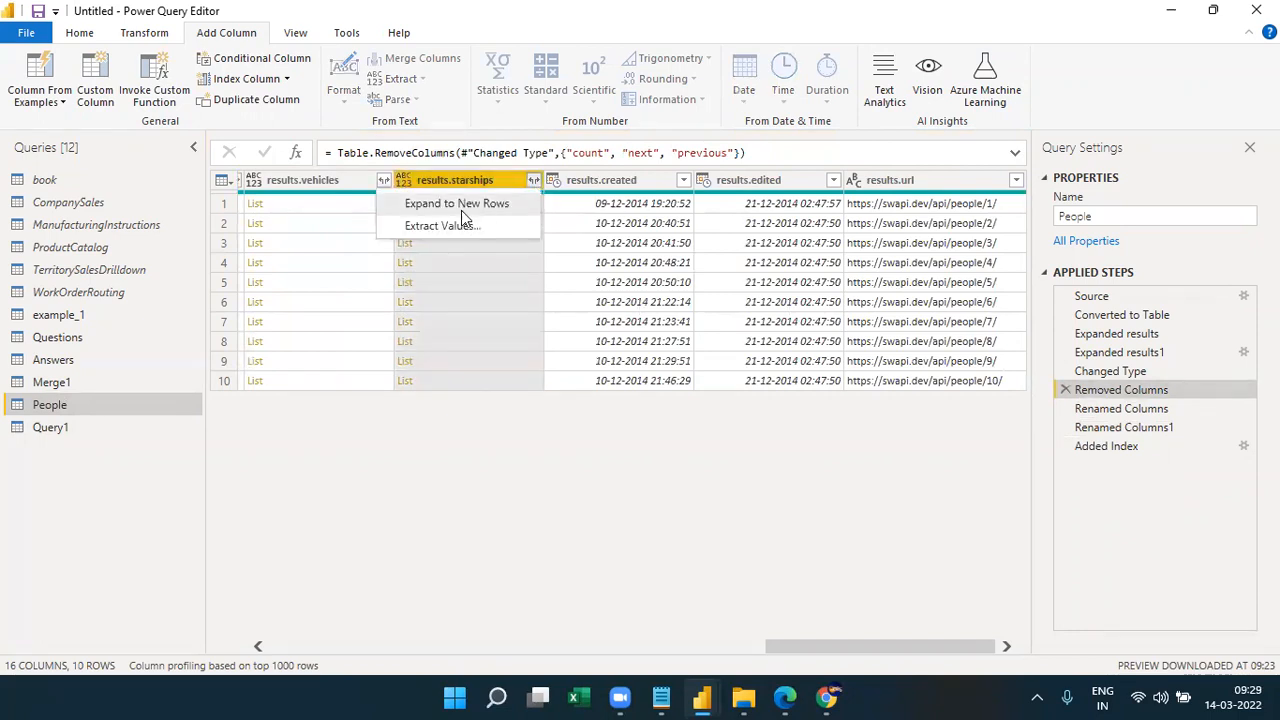
left_click(461, 208)
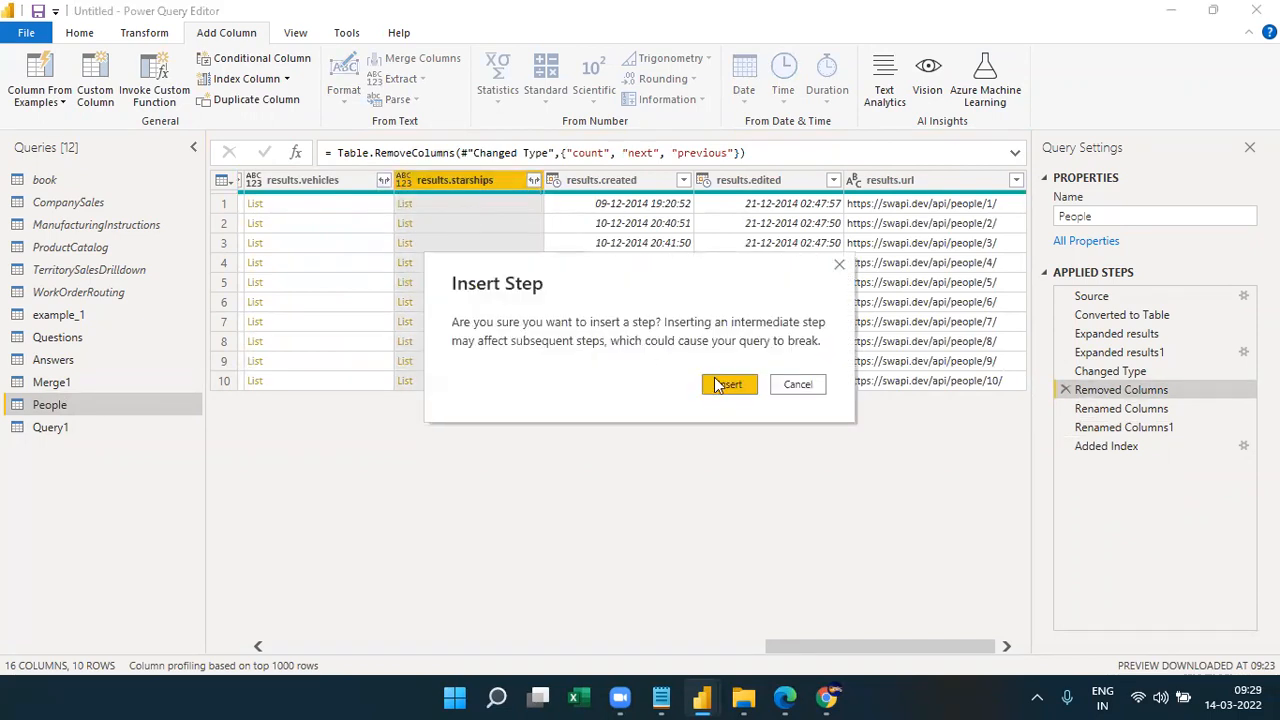
left_click(728, 385)
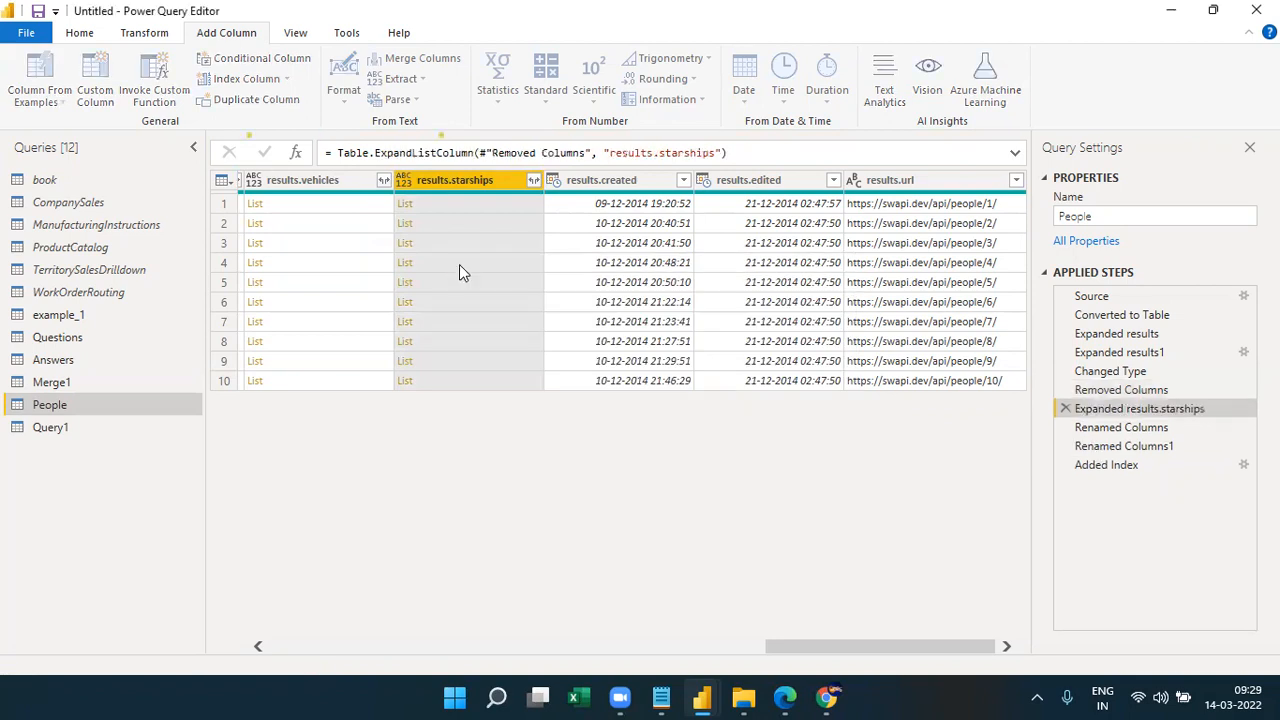
left_click_drag(545, 178, 715, 172)
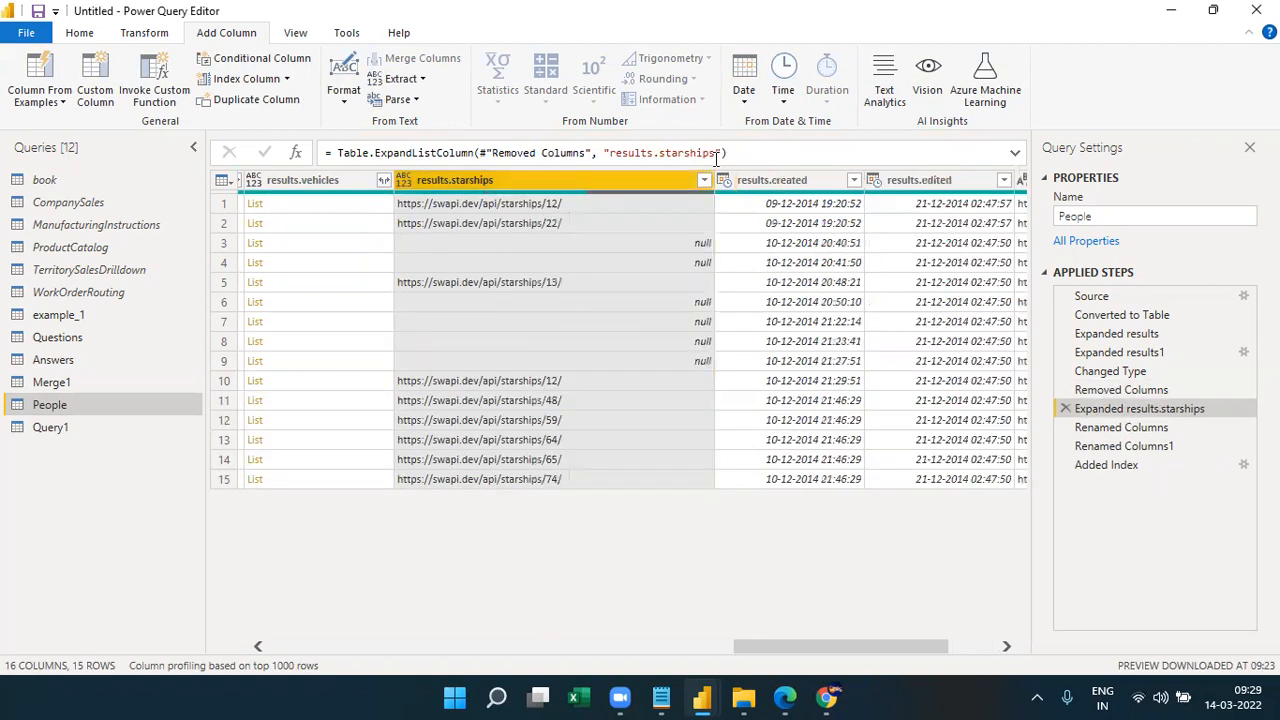
Reopen the People query at its last step and examine the first link in the results.starships column.
left_click(94, 429)
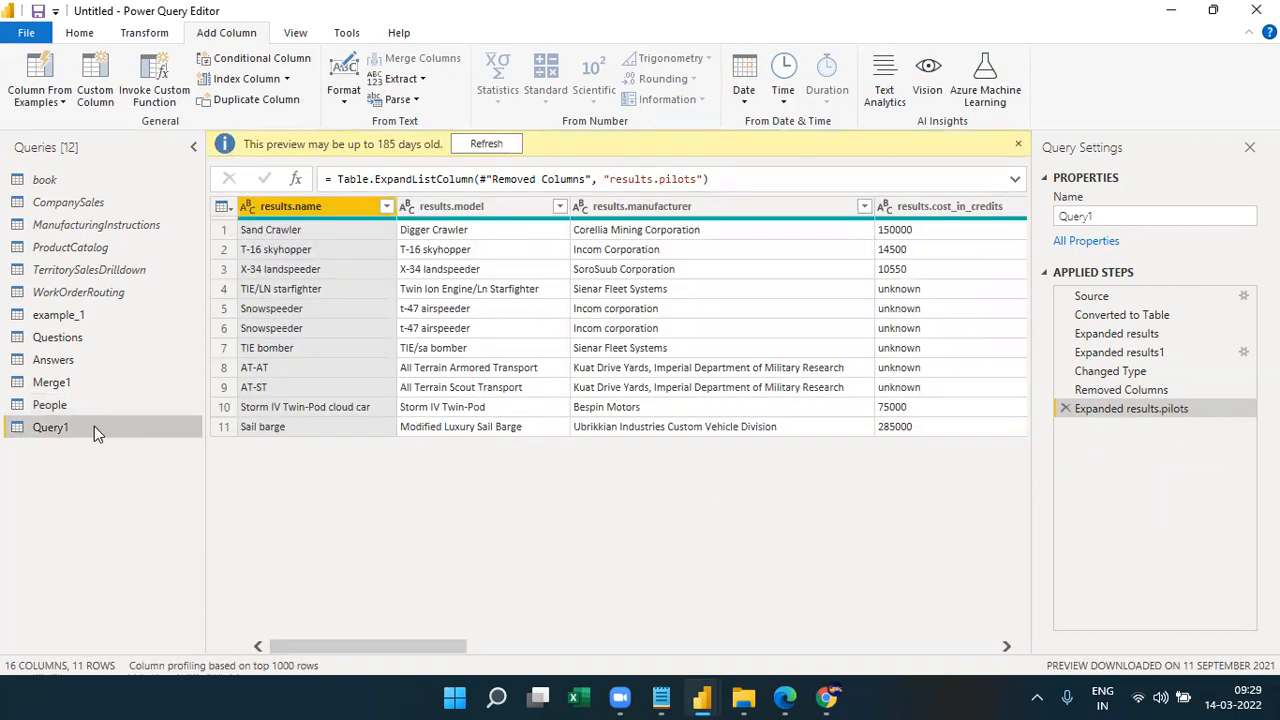
left_click(68, 408)
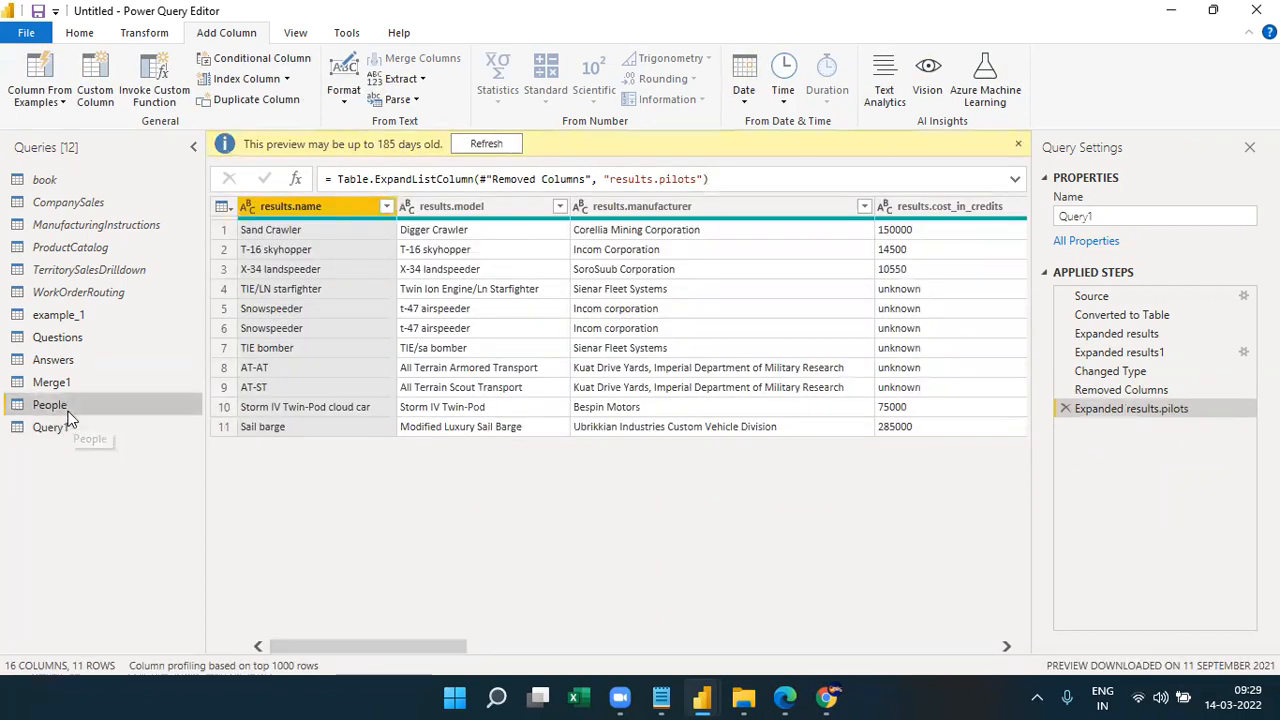
left_click_drag(366, 646, 795, 619)
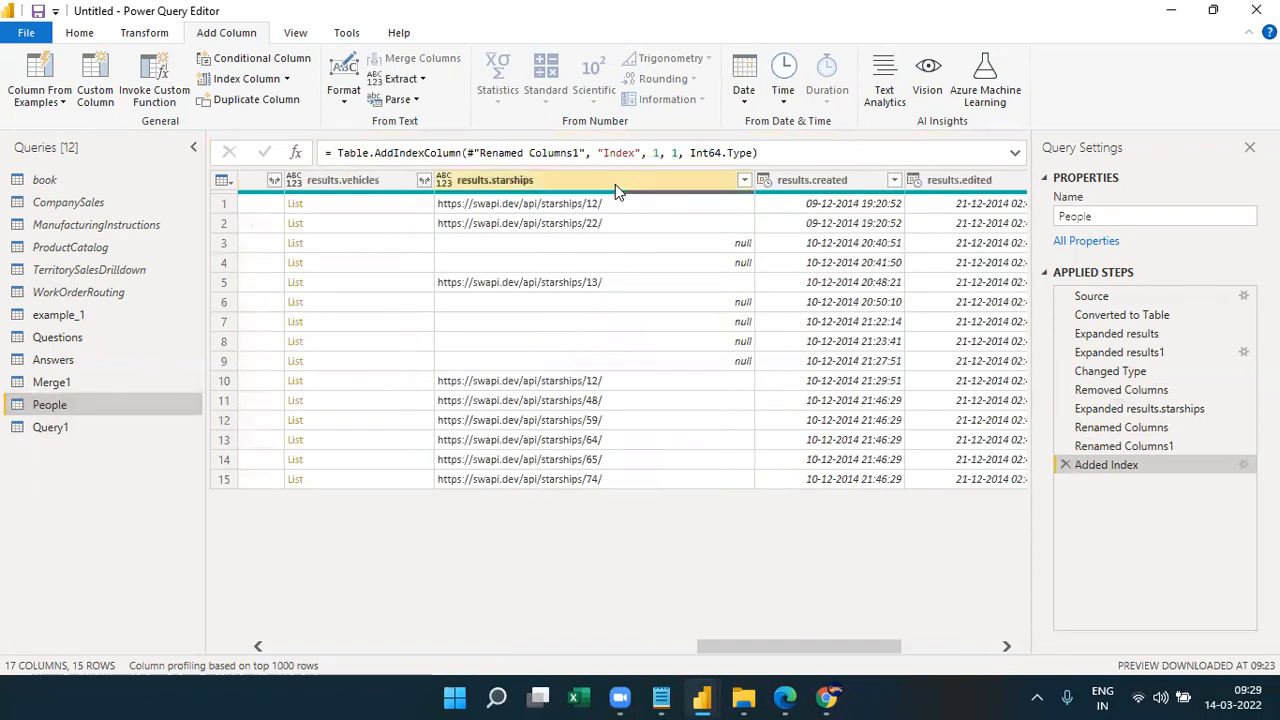
left_click(615, 184)
left_click(533, 212)
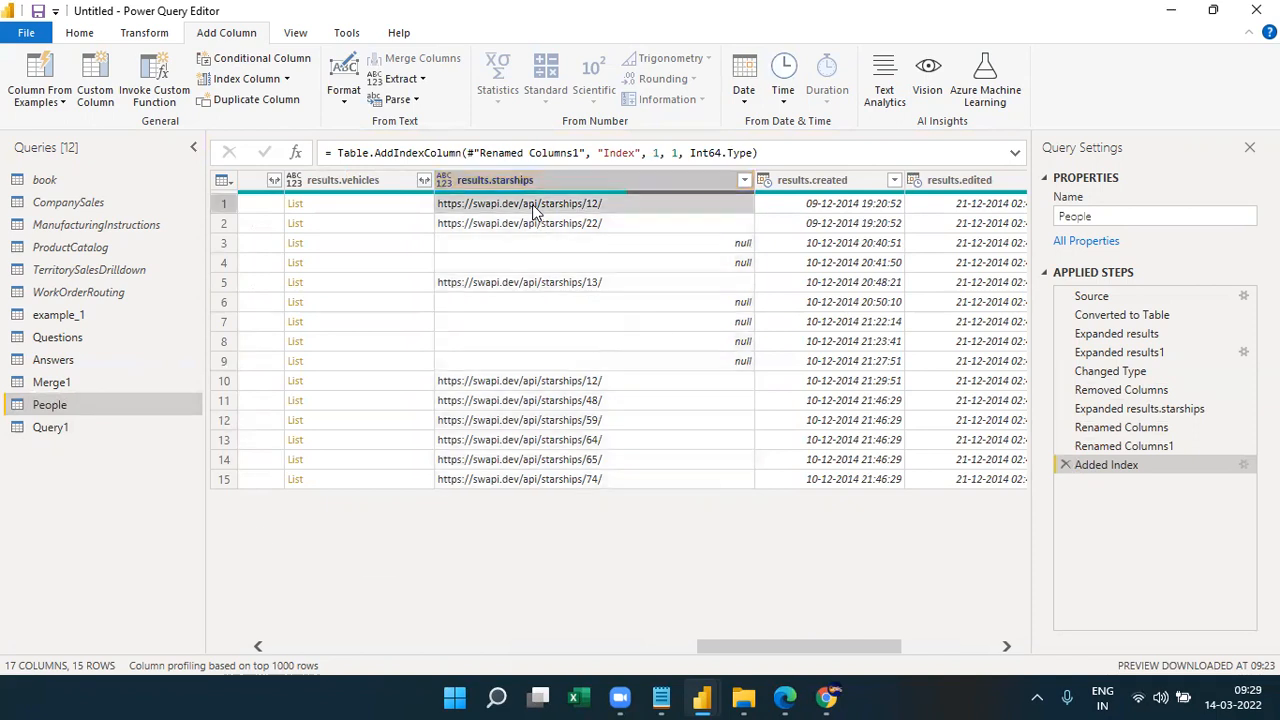
left_click_drag(384, 562, 213, 566)
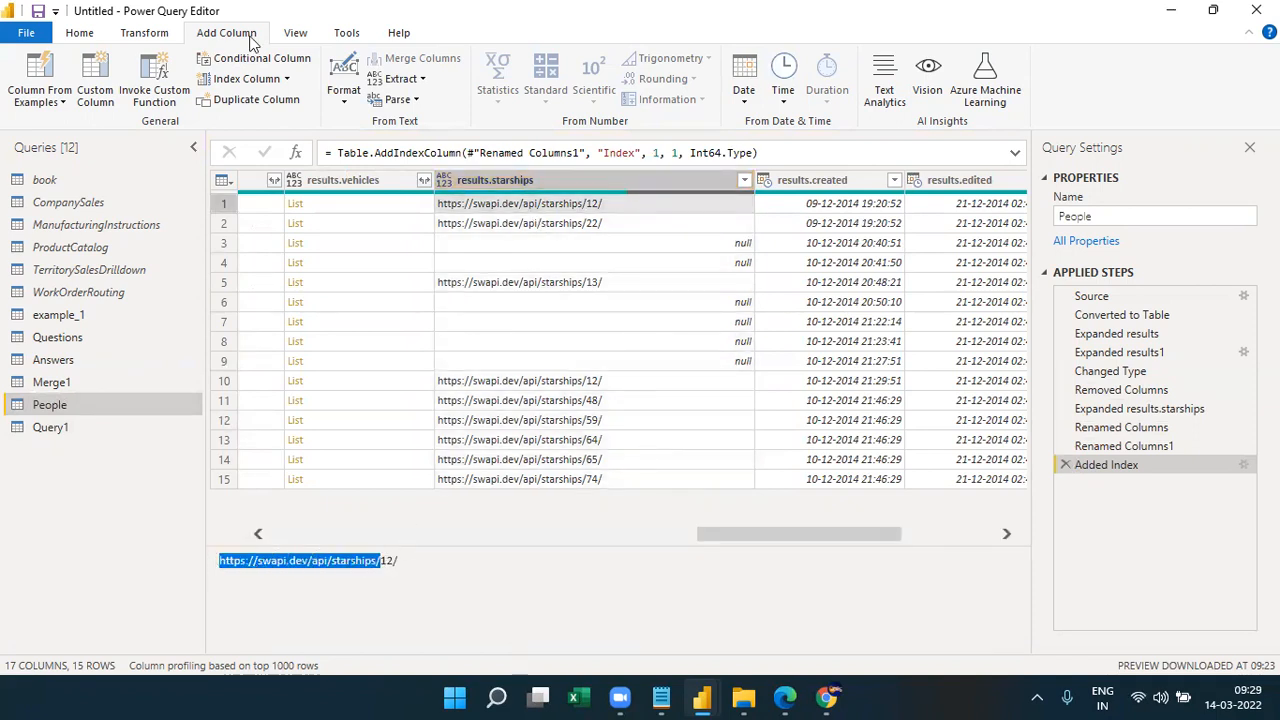
left_click(92, 40)
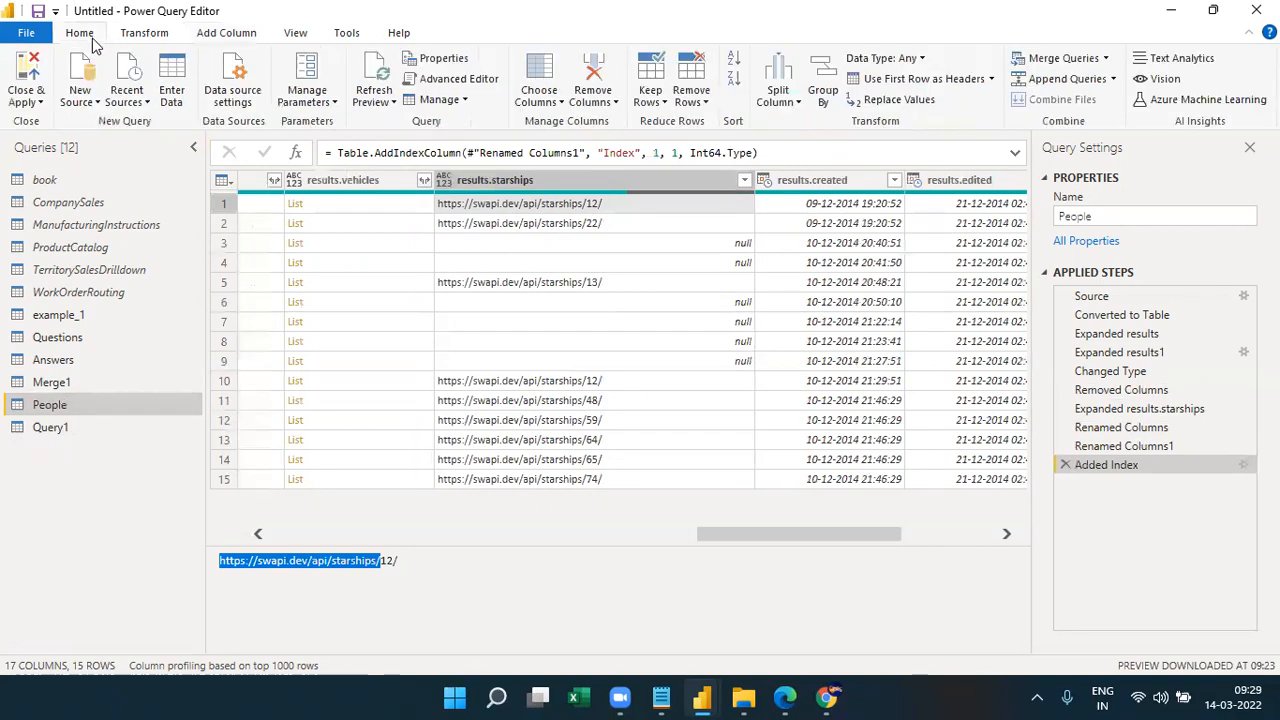
left_click(150, 33)
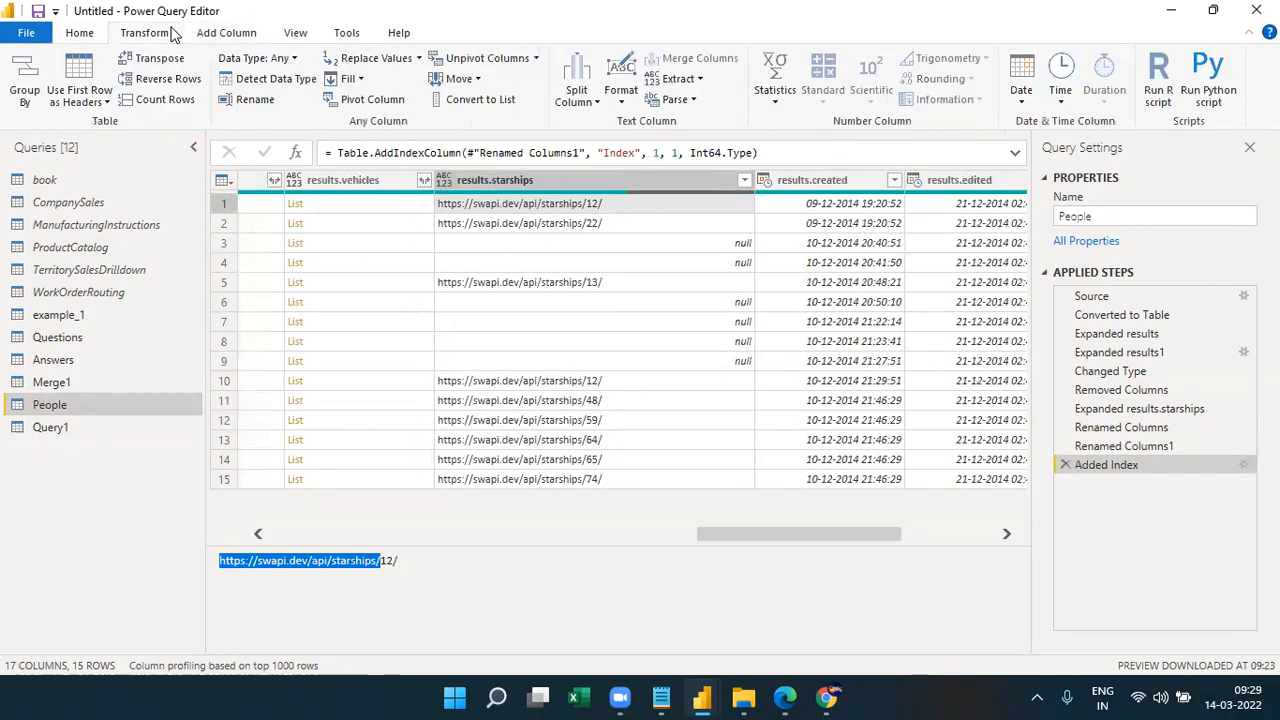
left_click(365, 60)
left_click(395, 80)
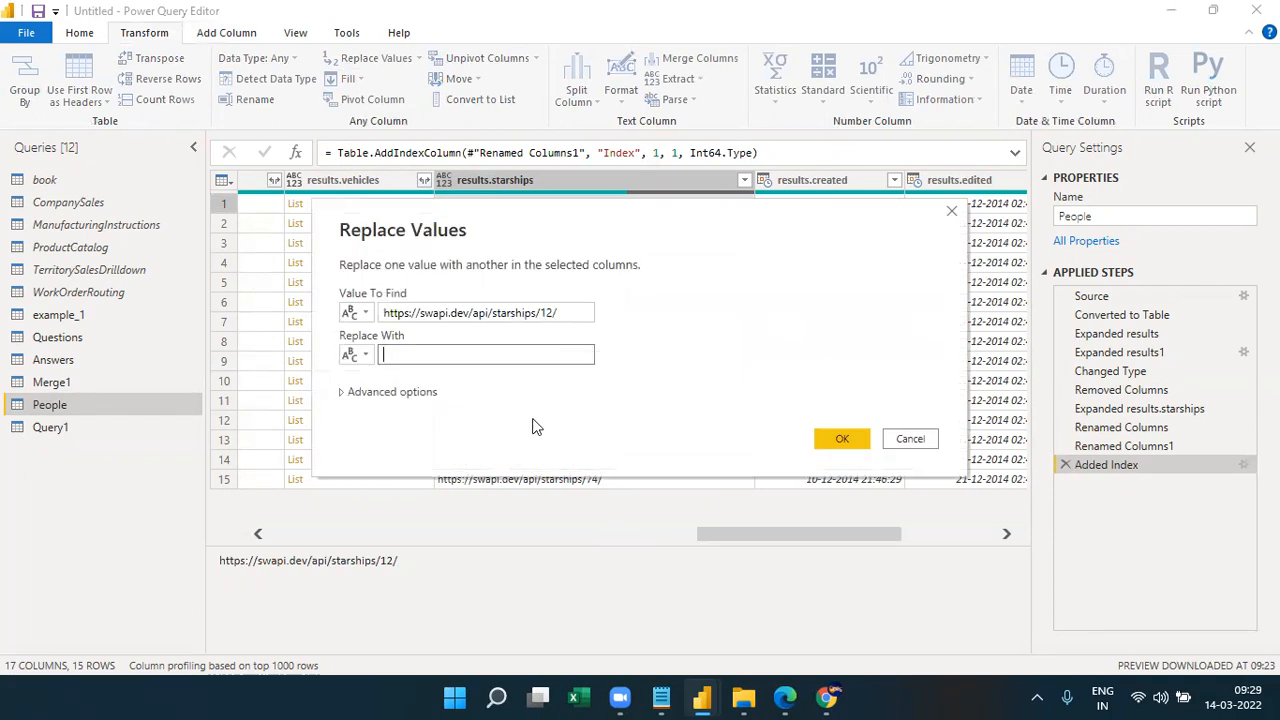
left_click(561, 314)
key("BackSpace")
key("BackSpace")
key("BackSpace")
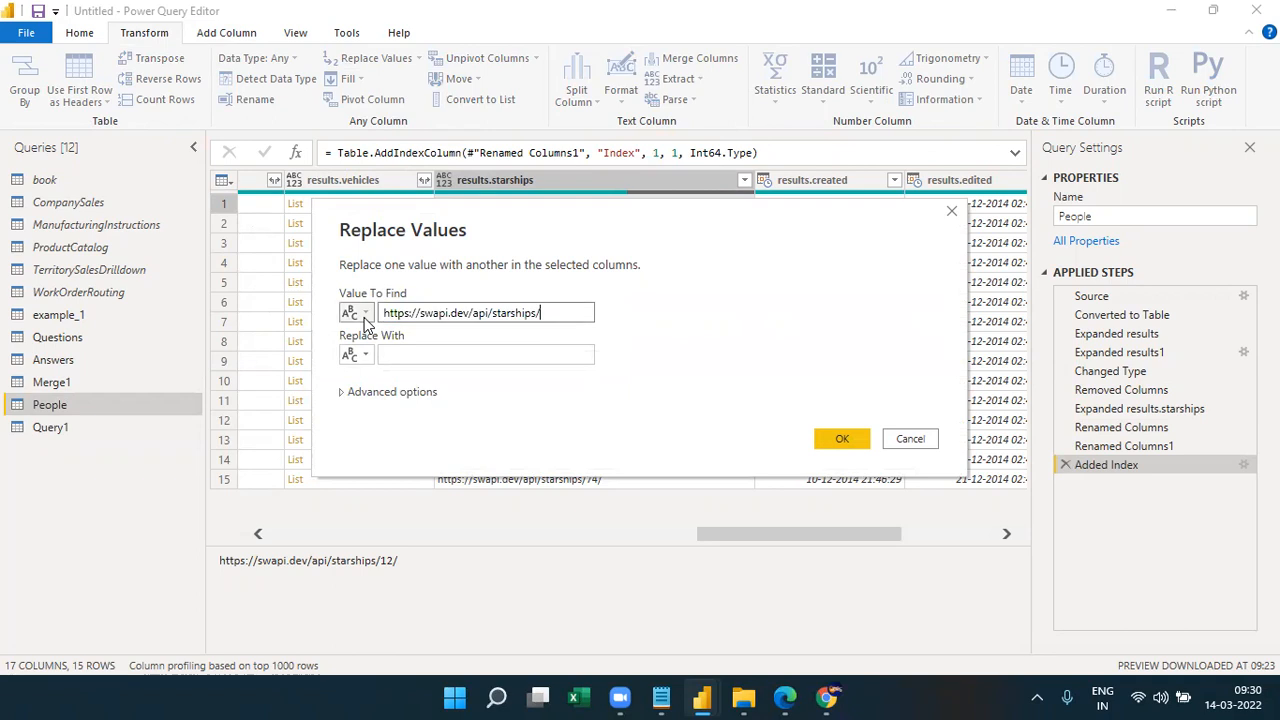
left_click(841, 438)
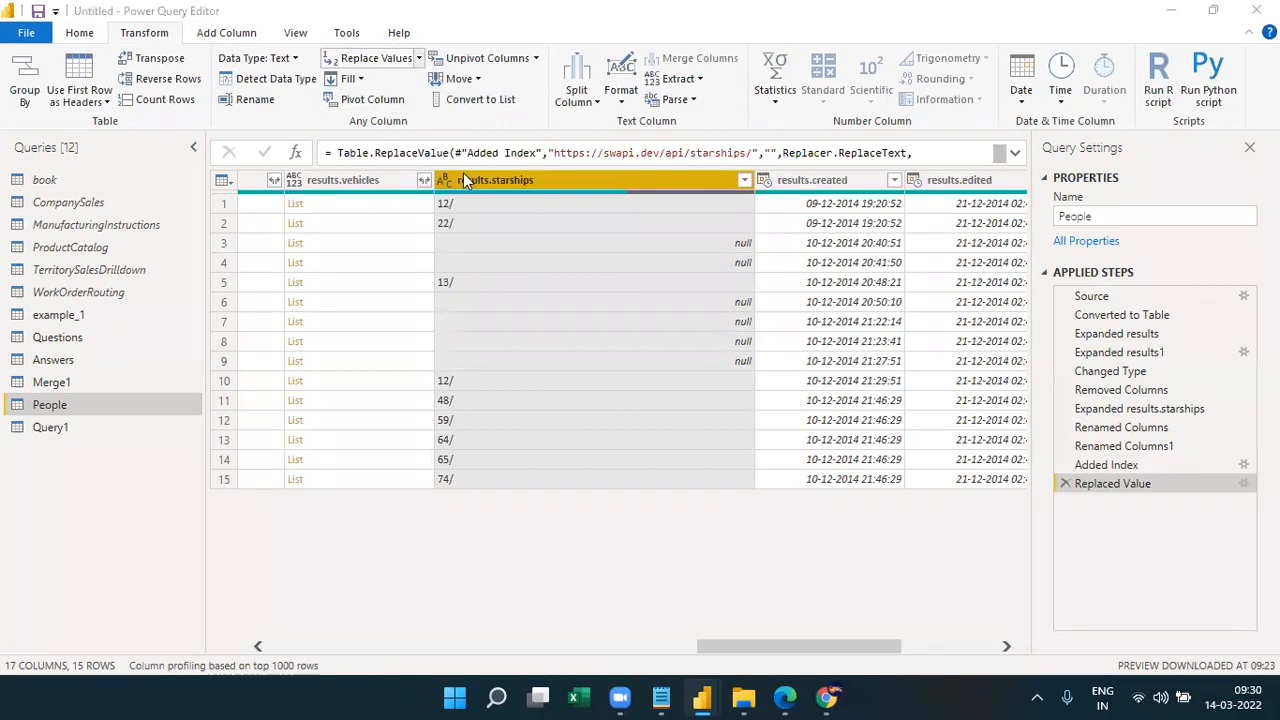
Replace "/" with nothing in the results.starships column and rename the column as Starships No.
left_click(360, 62)
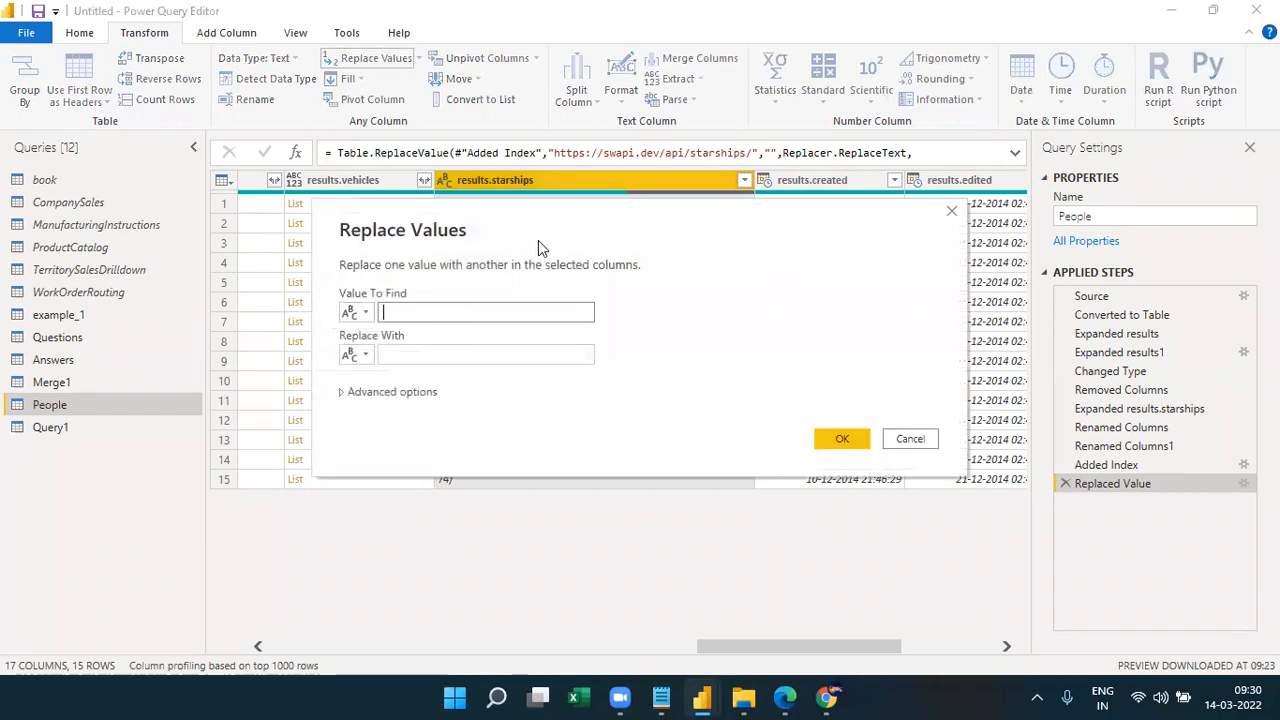
left_click(843, 437)
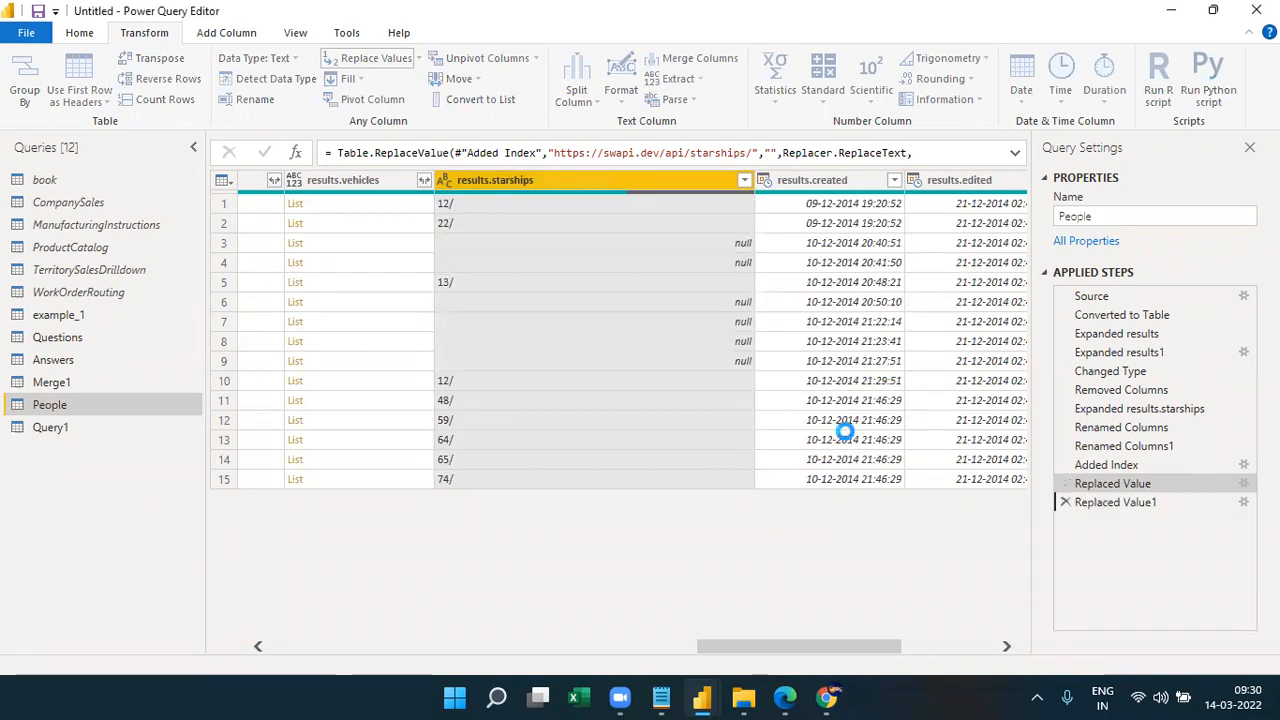
double_click(510, 182)
type("Sta")
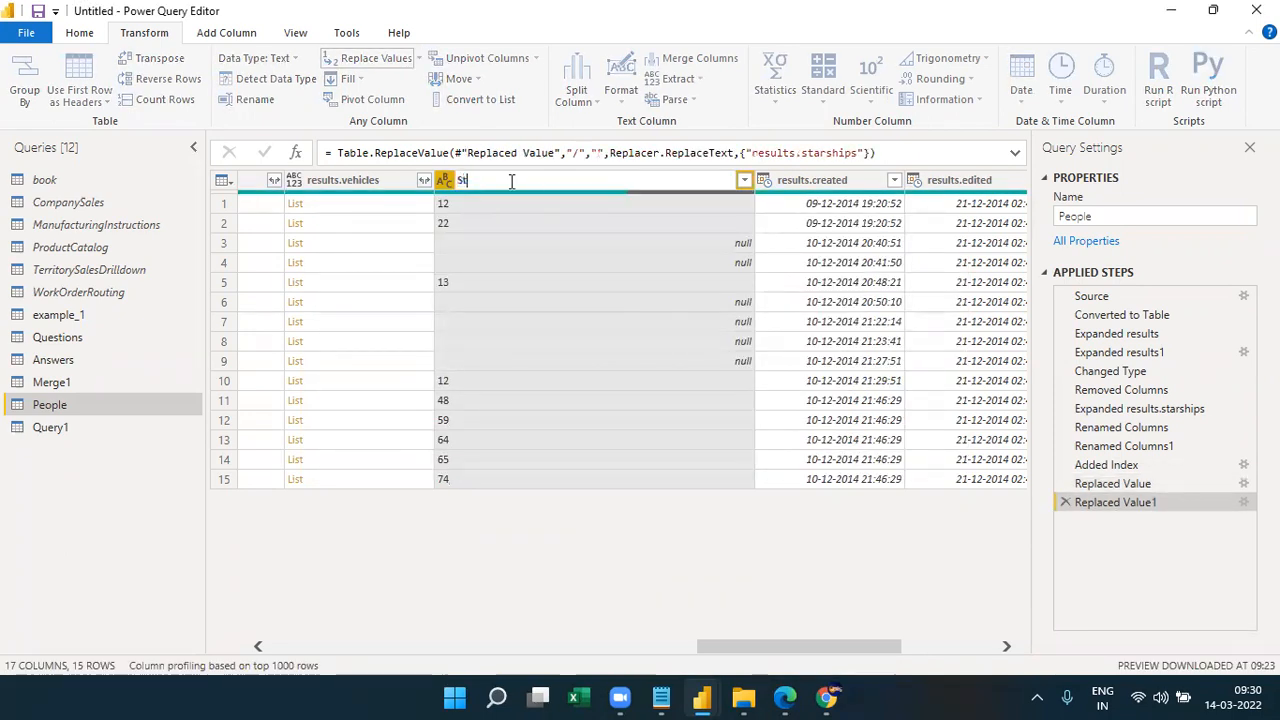
type("ip")
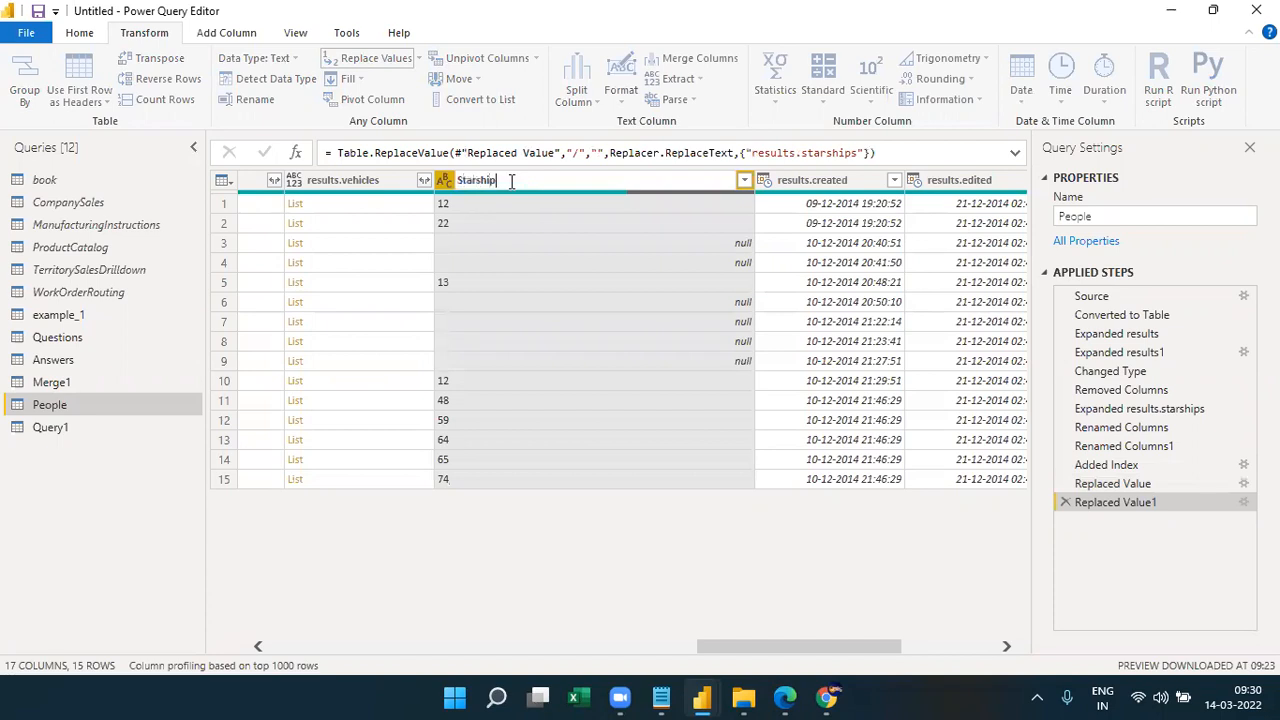
type("s No")
key("Return")
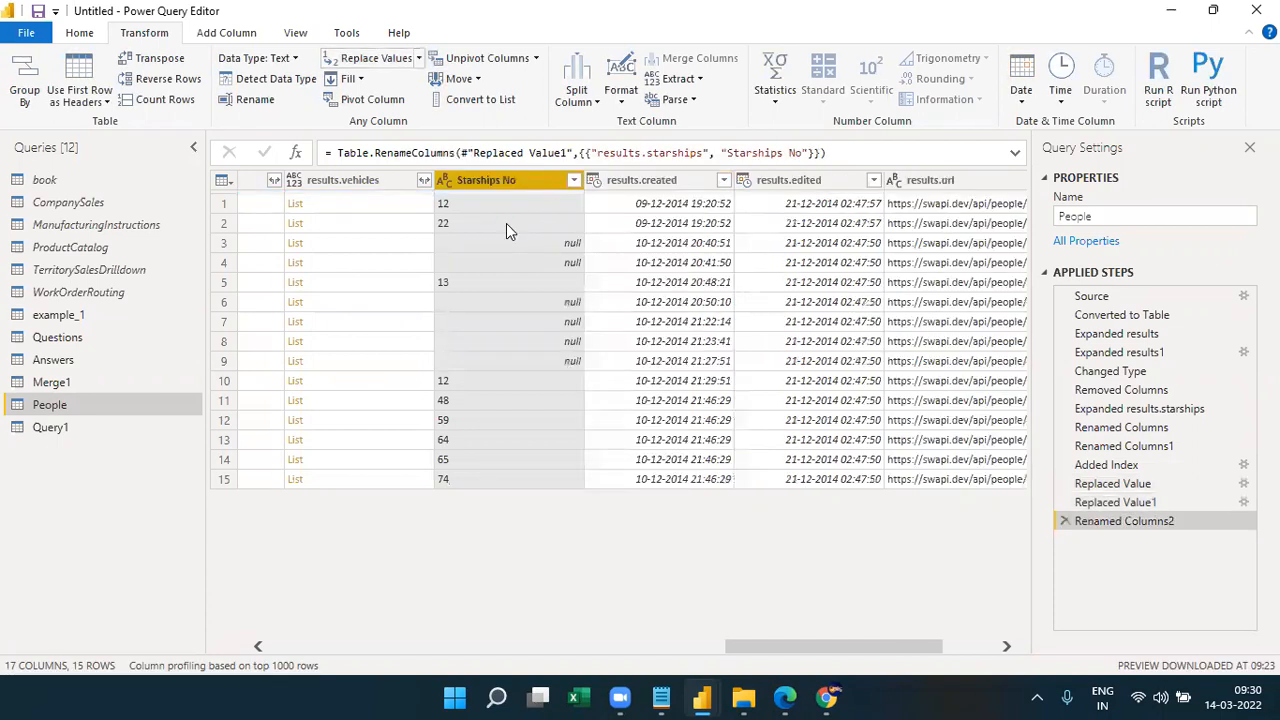
Expand the results.vehicles lists in the People query to new rows and widen the column.
left_click(643, 182)
left_click(418, 184)
left_click(424, 183)
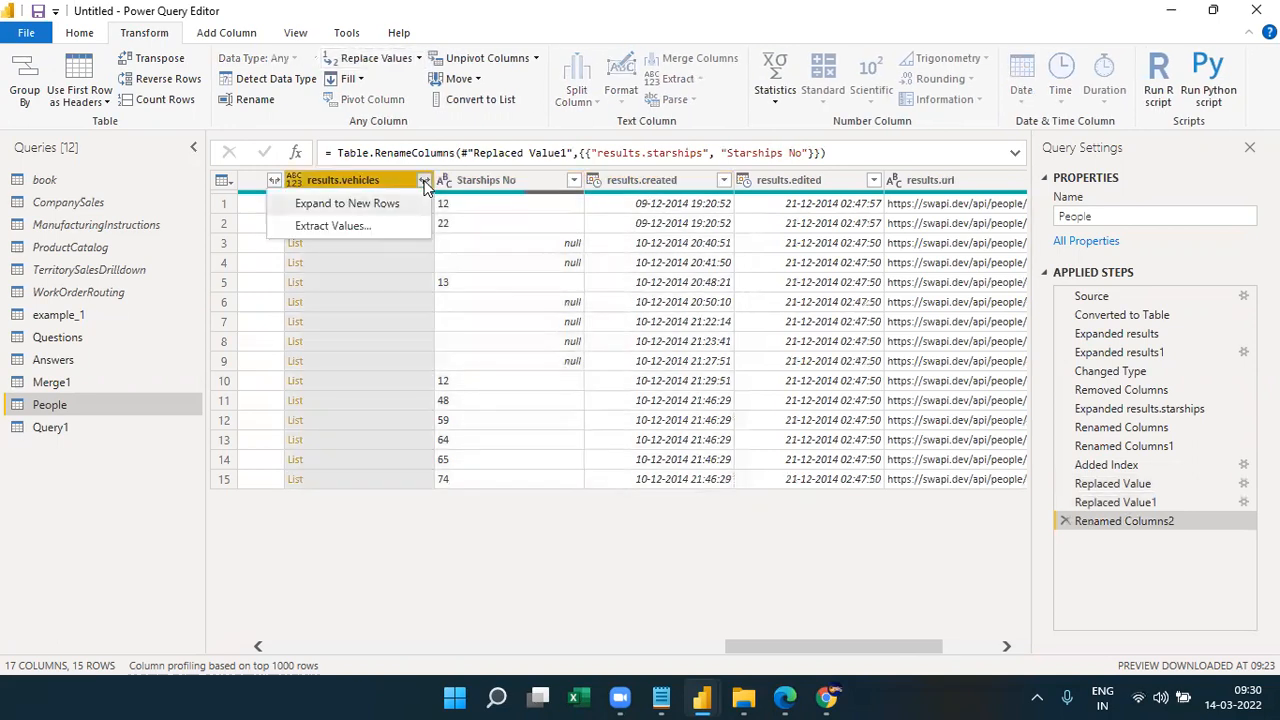
left_click(376, 204)
left_click_drag(433, 176, 537, 177)
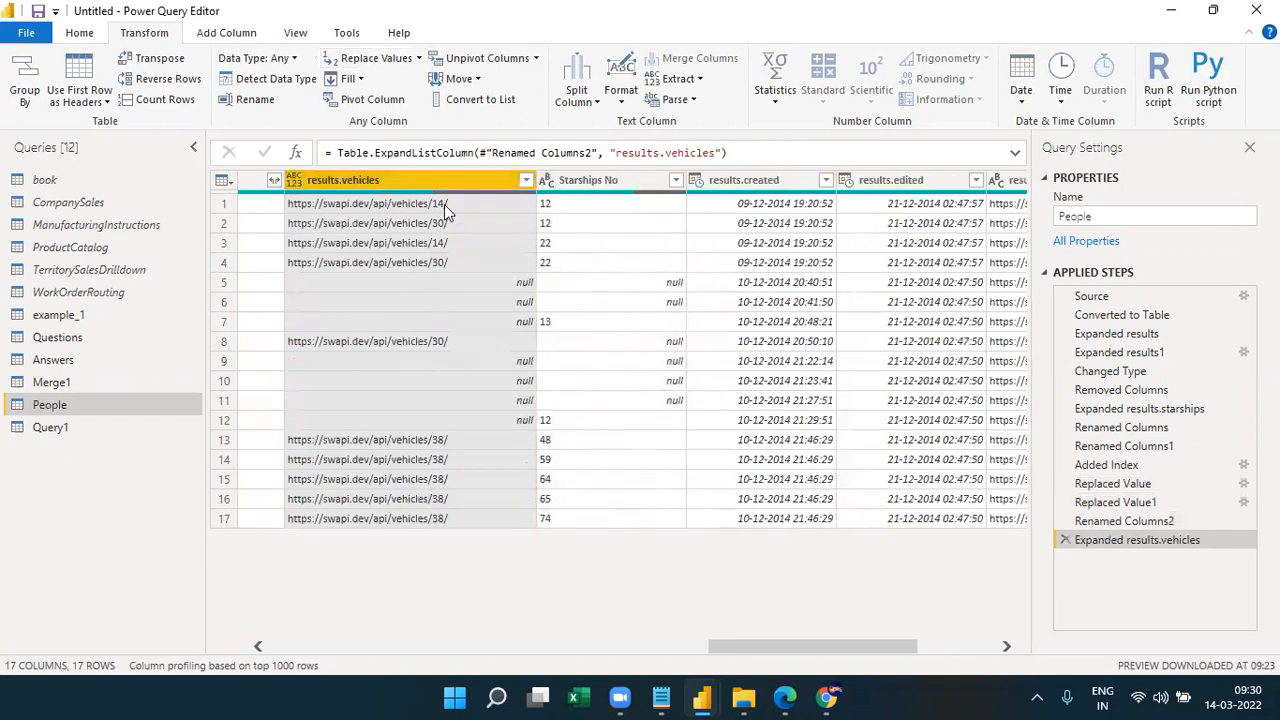
Compare the results.vehicles links in the People query with the results.url column of Query1.
left_click(560, 657)
left_click(560, 657)
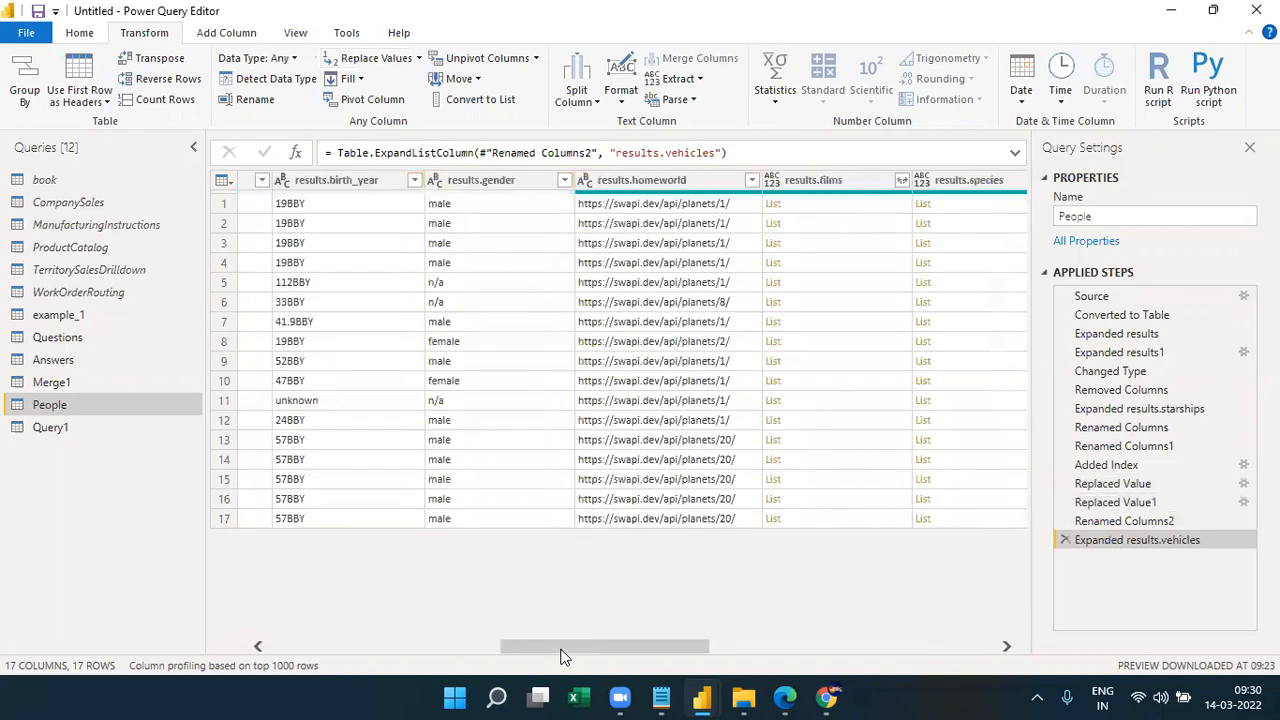
left_click_drag(637, 657, 730, 655)
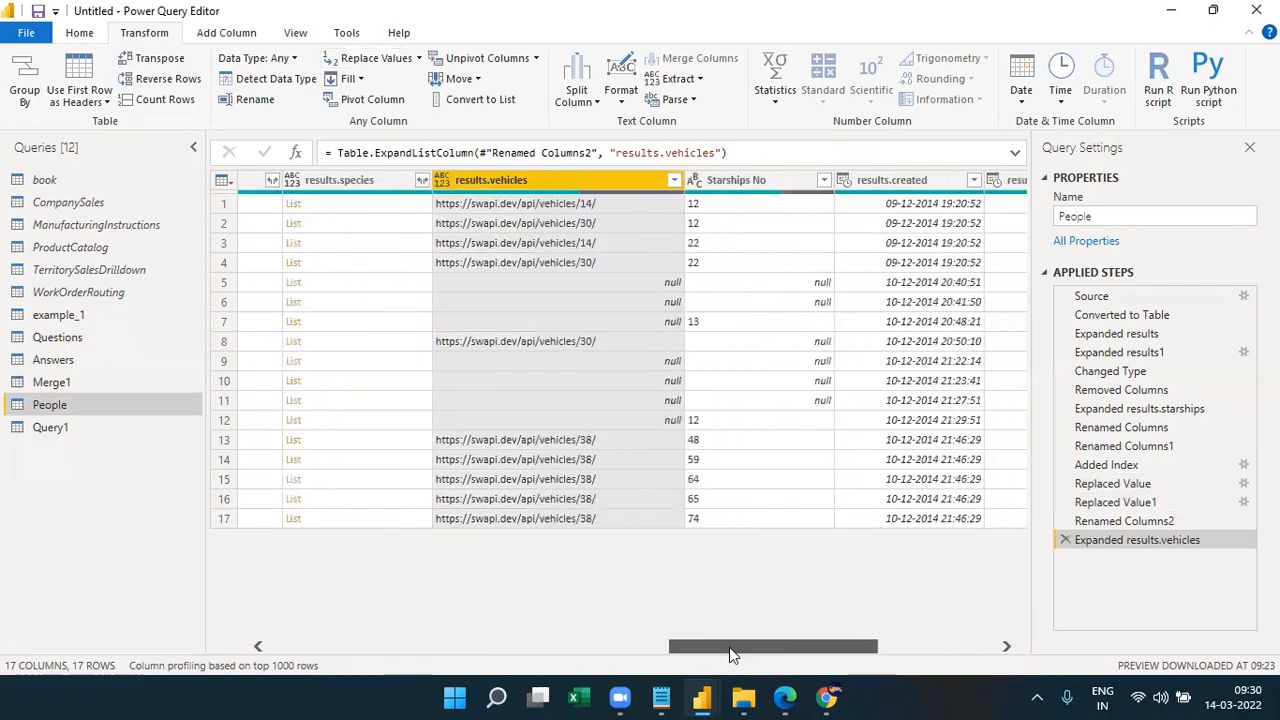
left_click(88, 428)
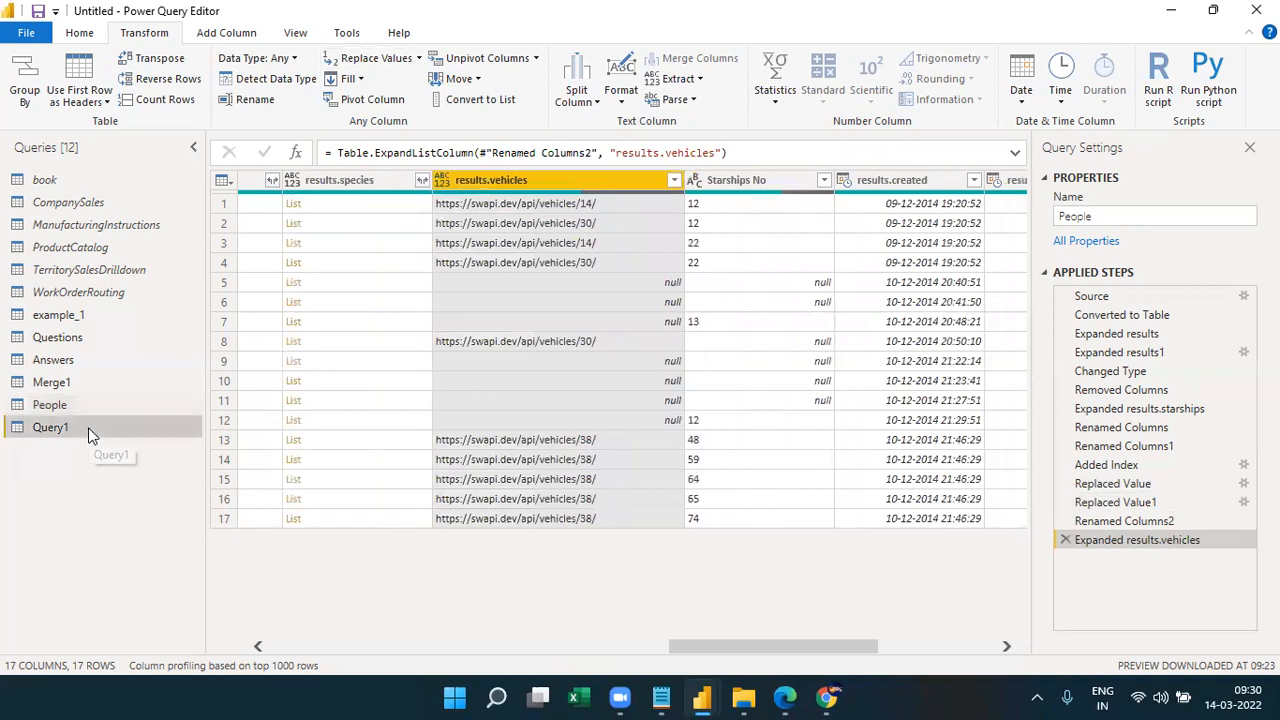
left_click_drag(380, 650, 913, 625)
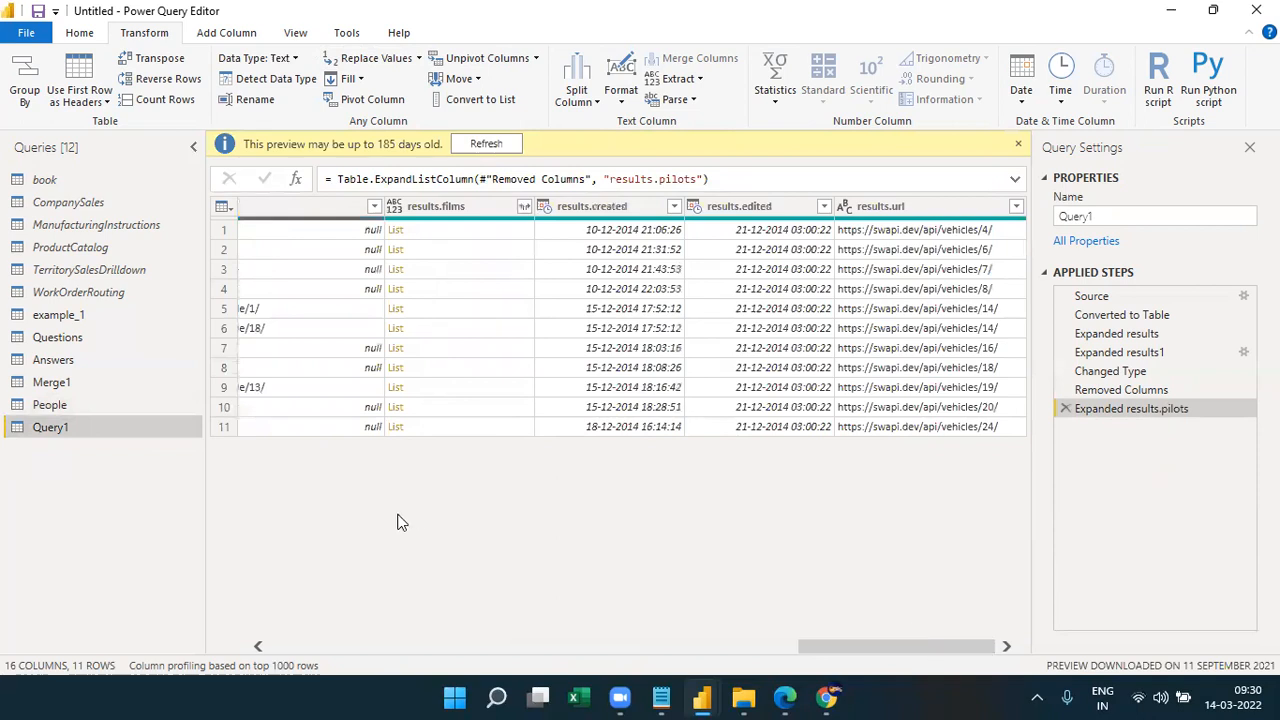
Switch to Chrome, go back to the Api Root page to check the endpoint list, and return to Power Query Editor.
left_click(826, 697)
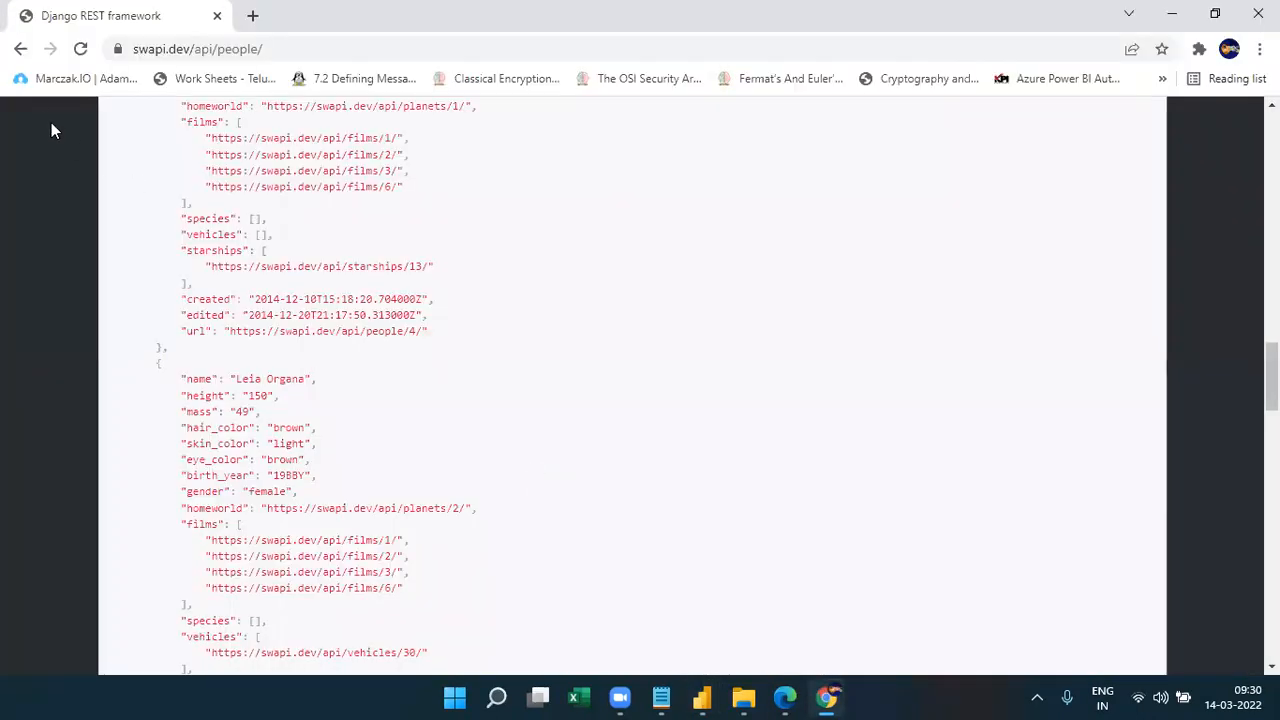
left_click(22, 49)
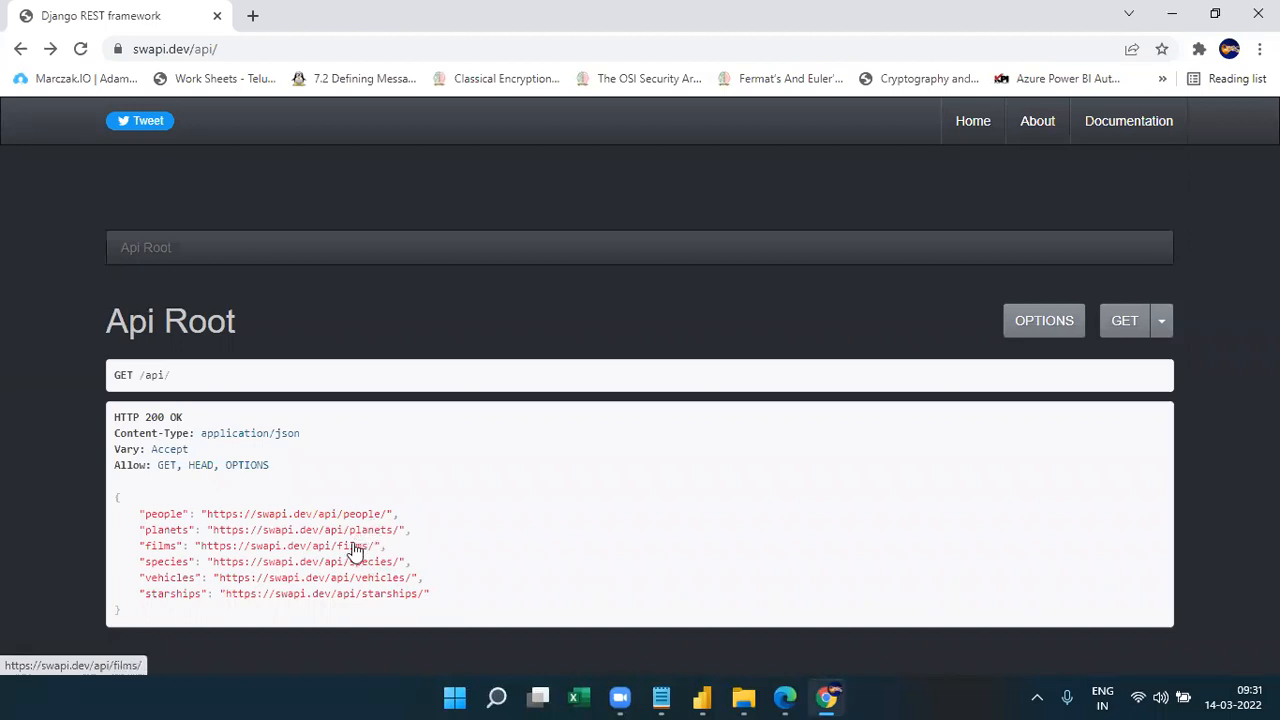
left_click(828, 696)
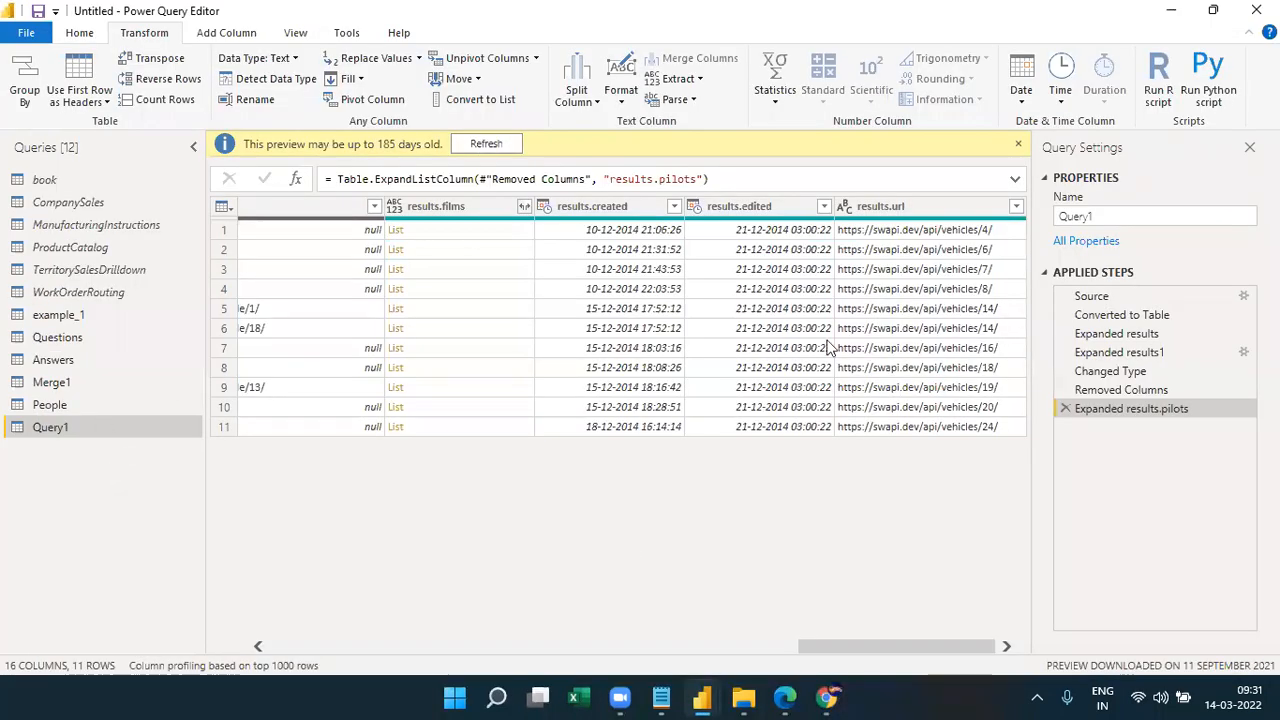
Rename Query1 as S, checking the endpoint list in Chrome before committing the name.
left_click(1131, 214)
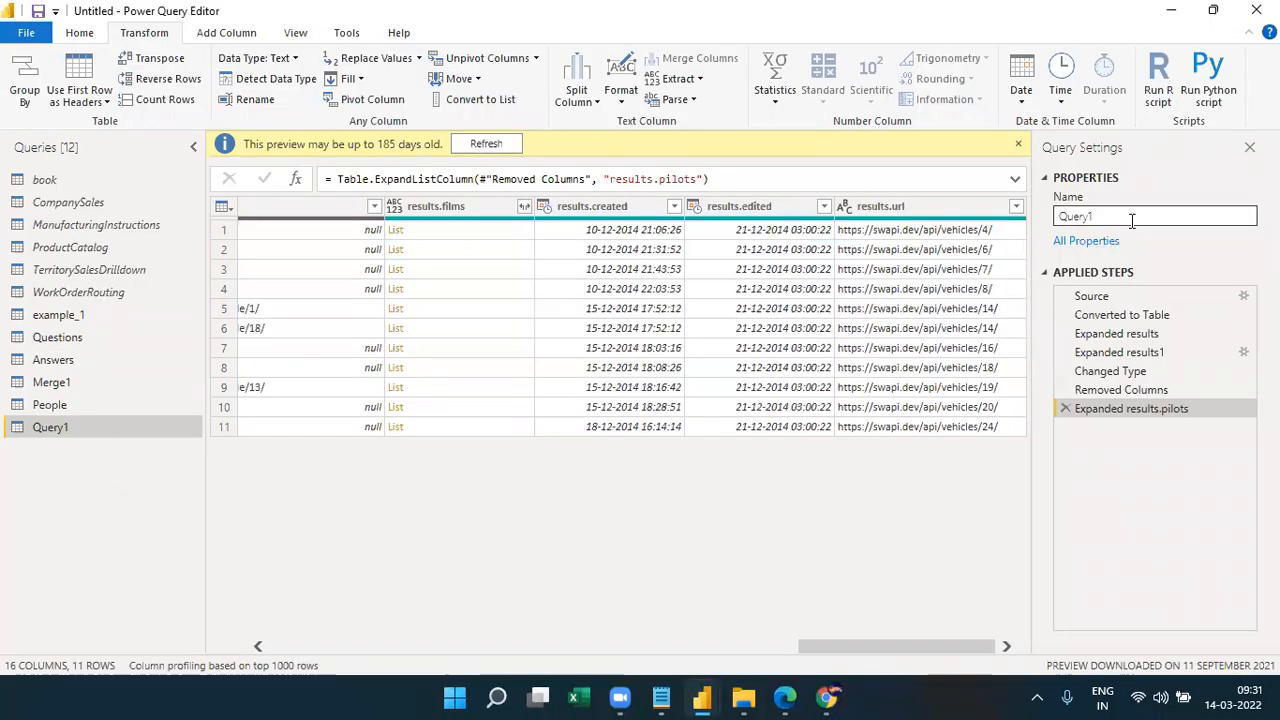
left_click_drag(1131, 214, 1027, 221)
type("S")
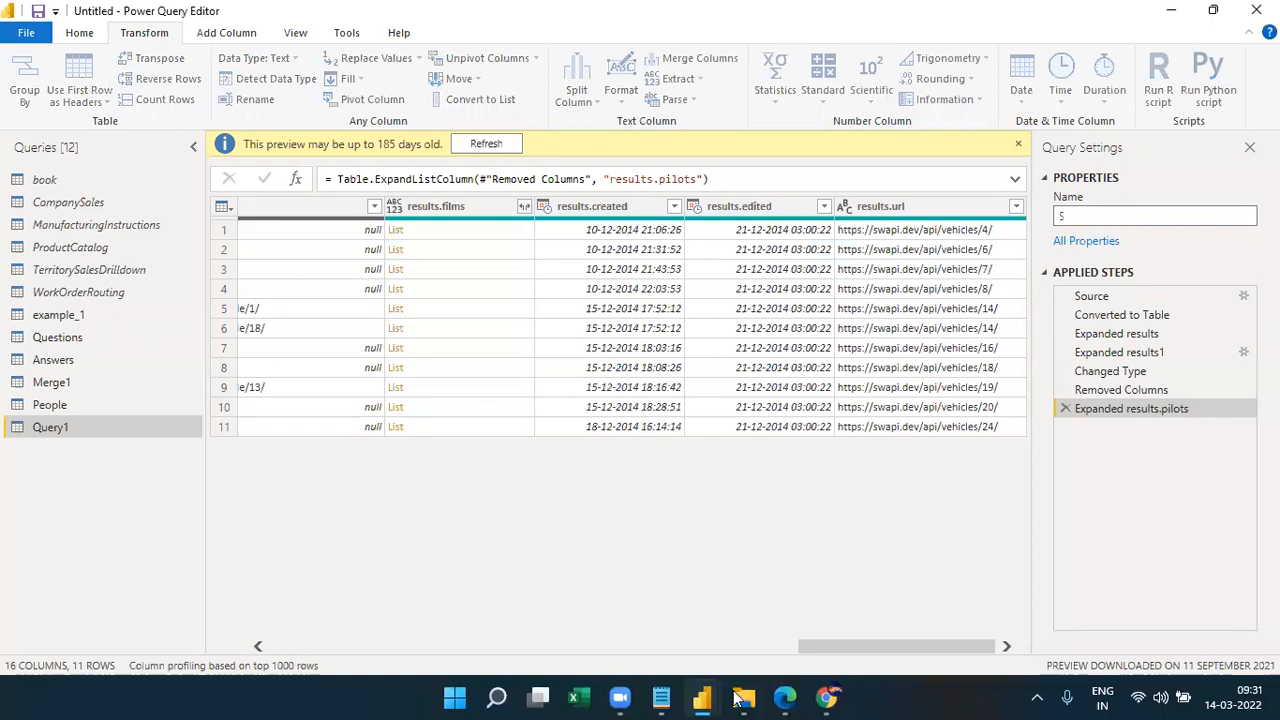
left_click(828, 697)
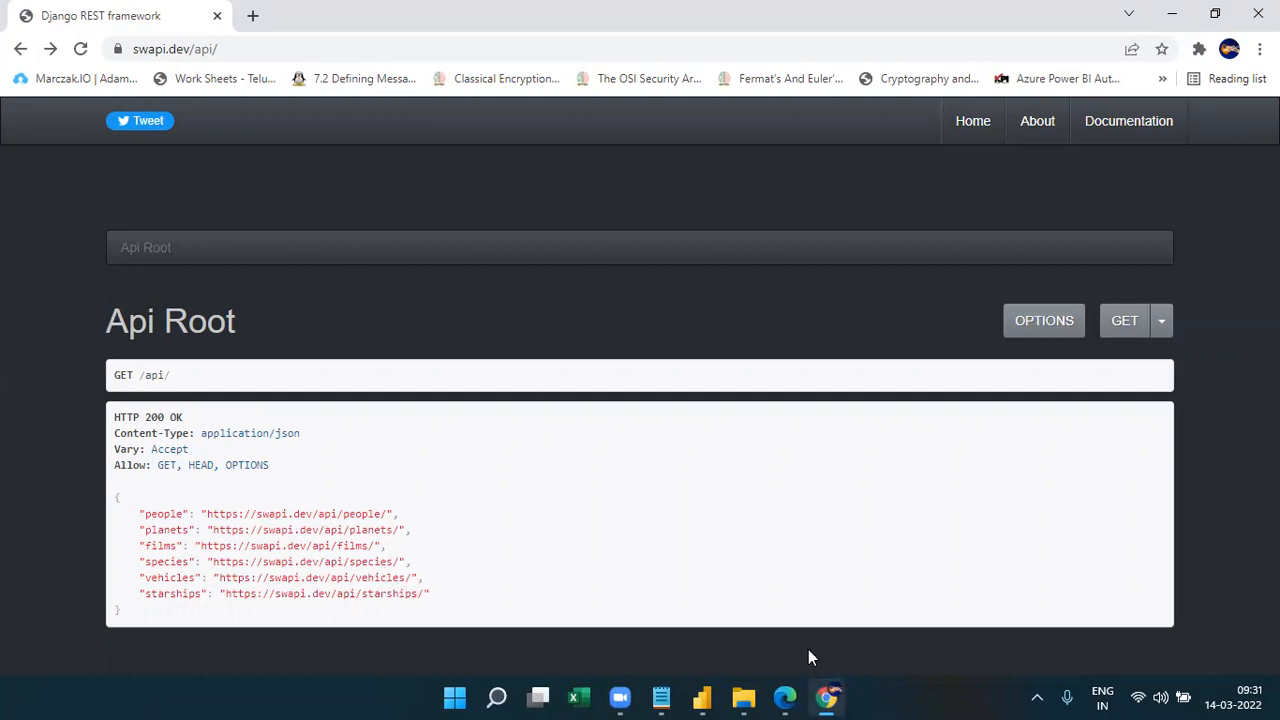
left_click(826, 697)
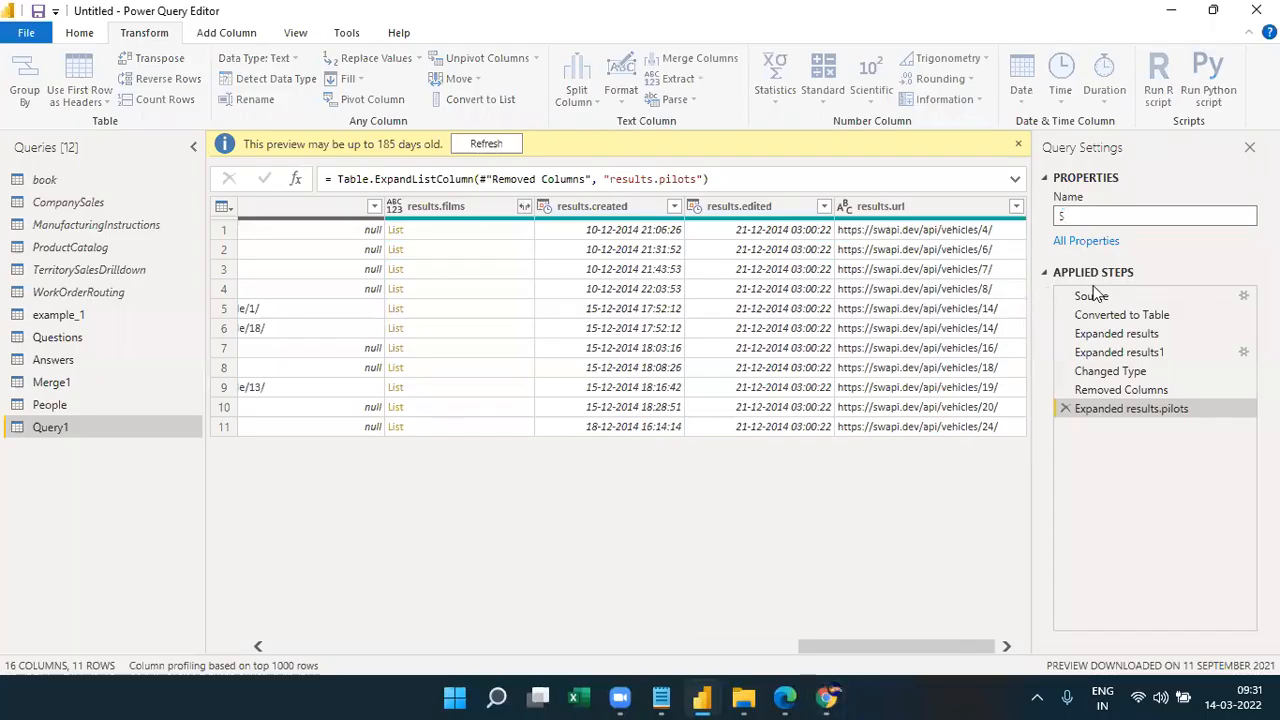
type("S")
key("Return")
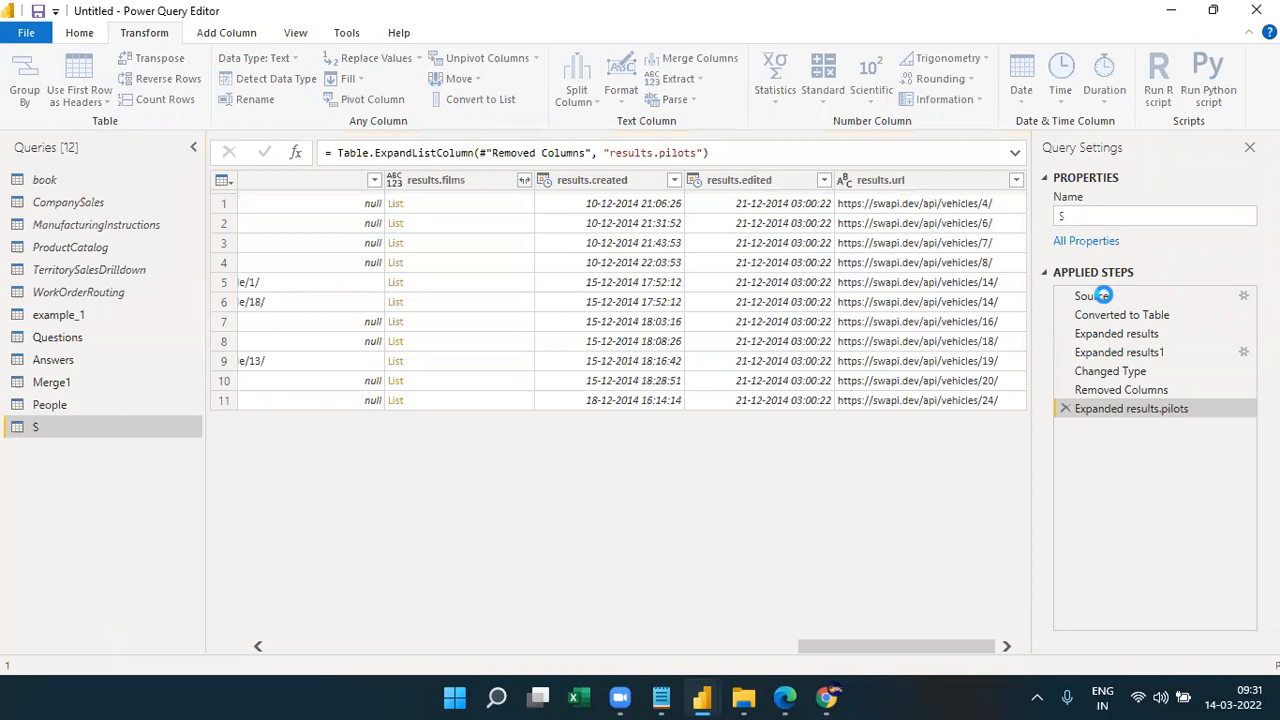
Check the source URL of the S query in its Source settings and return to the Expanded results.pilots step.
left_click(1240, 295)
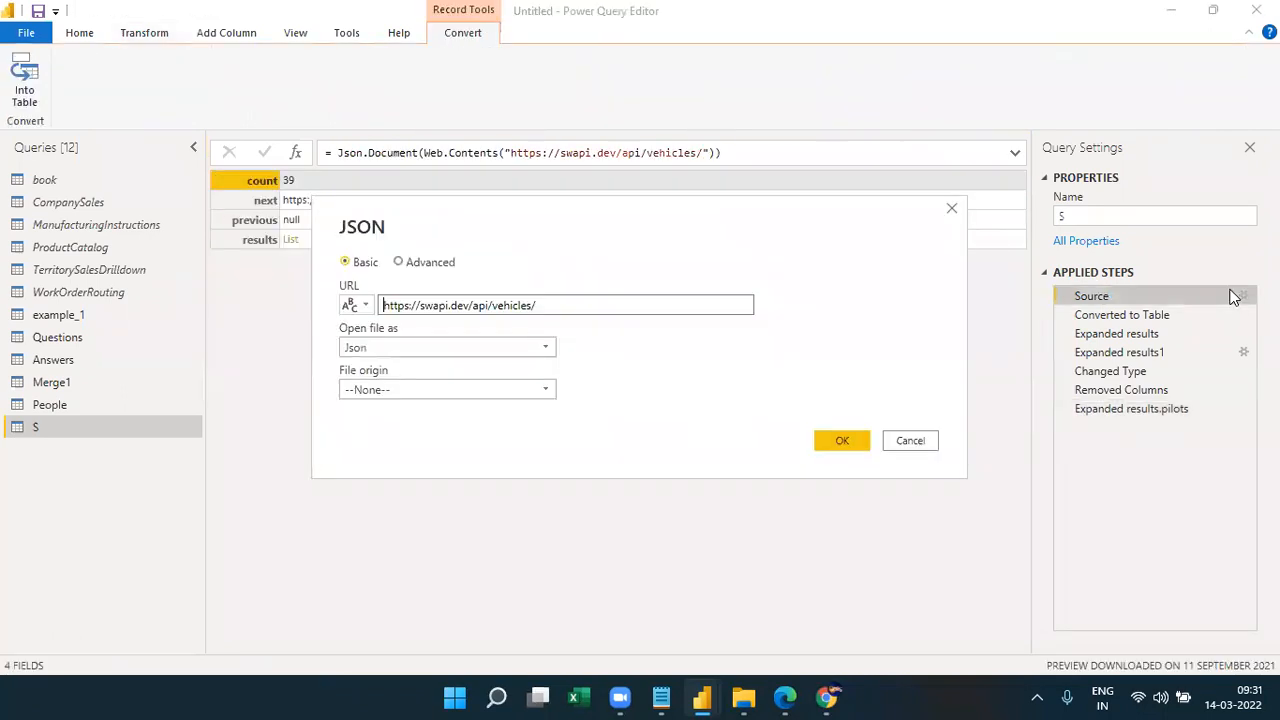
left_click(952, 209)
left_click(1115, 410)
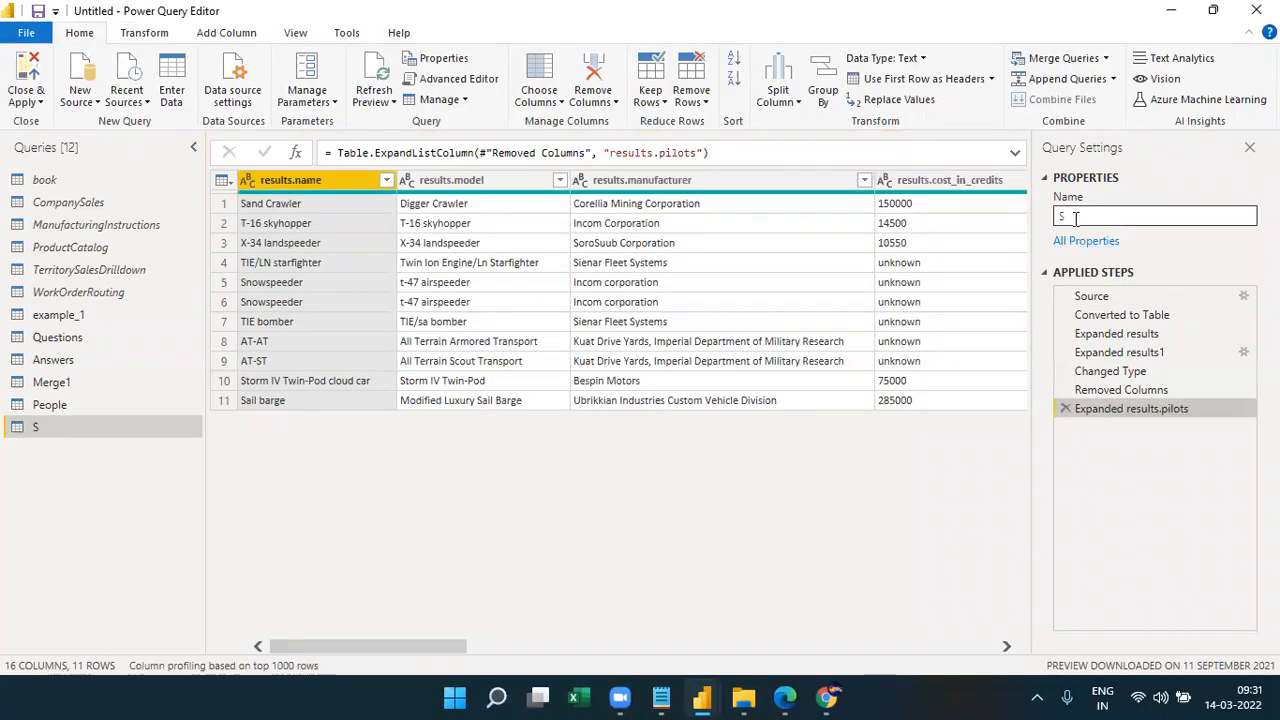
Rename the S query as Vehicles.
left_click_drag(1075, 219, 1029, 216)
type("Vehicles")
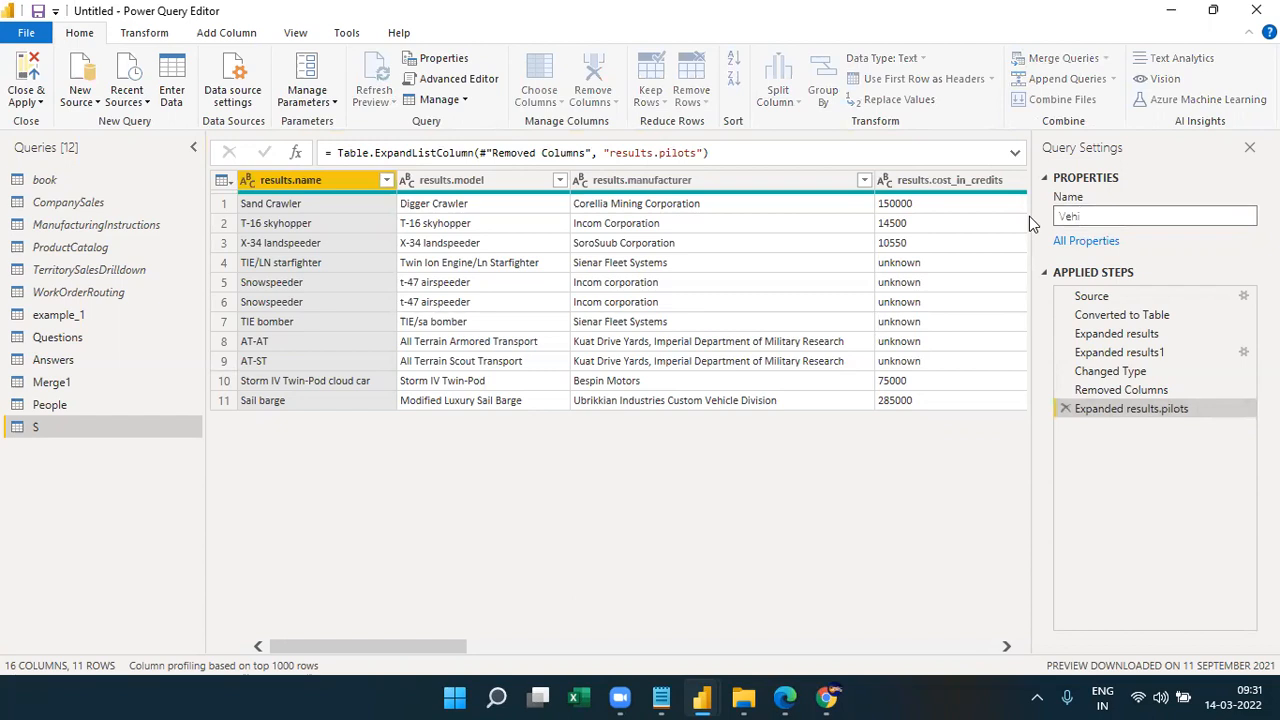
left_click(924, 428)
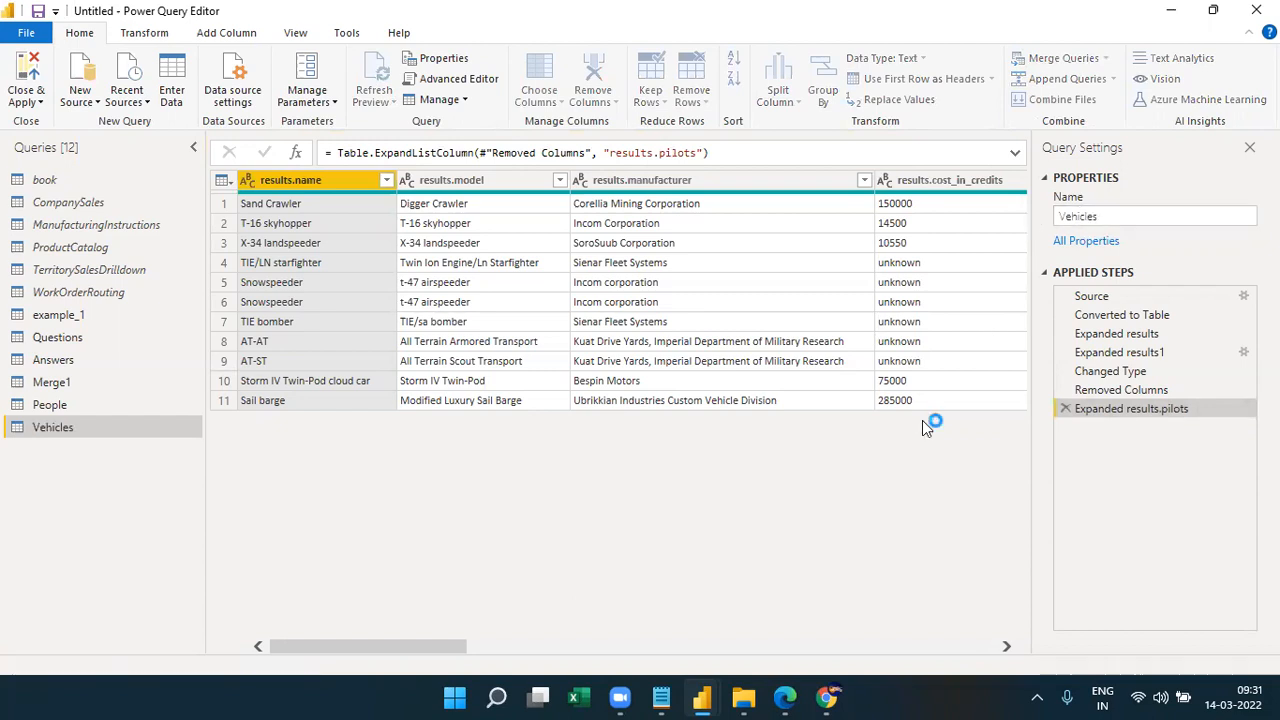
Look through the columns of the Vehicles query and the People query to compare their contents.
left_click(58, 406)
left_click(64, 426)
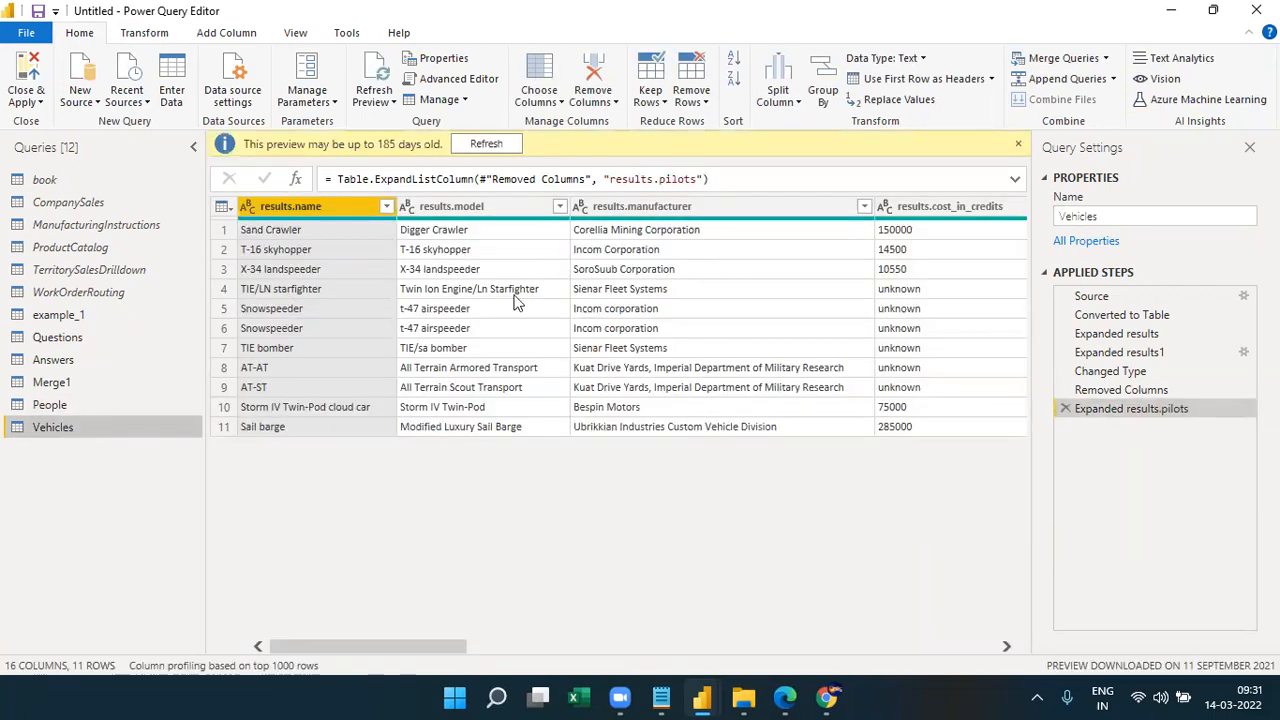
left_click_drag(379, 649, 340, 634)
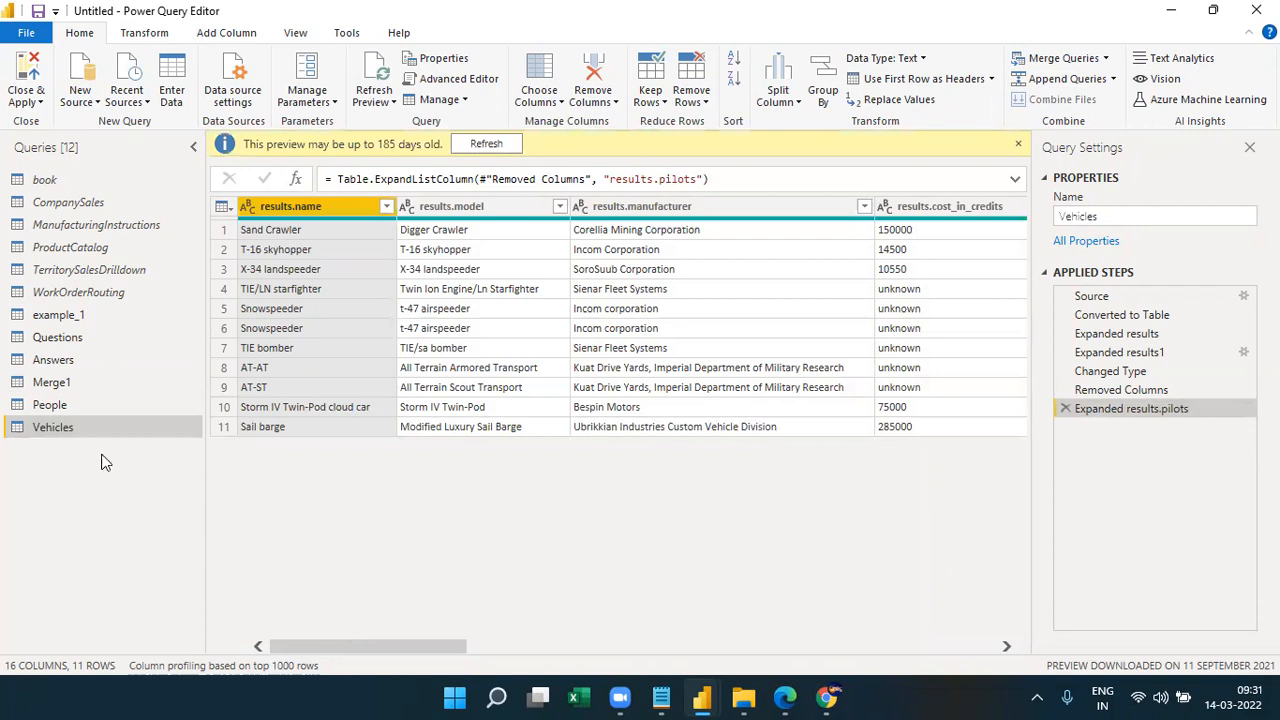
left_click(47, 405)
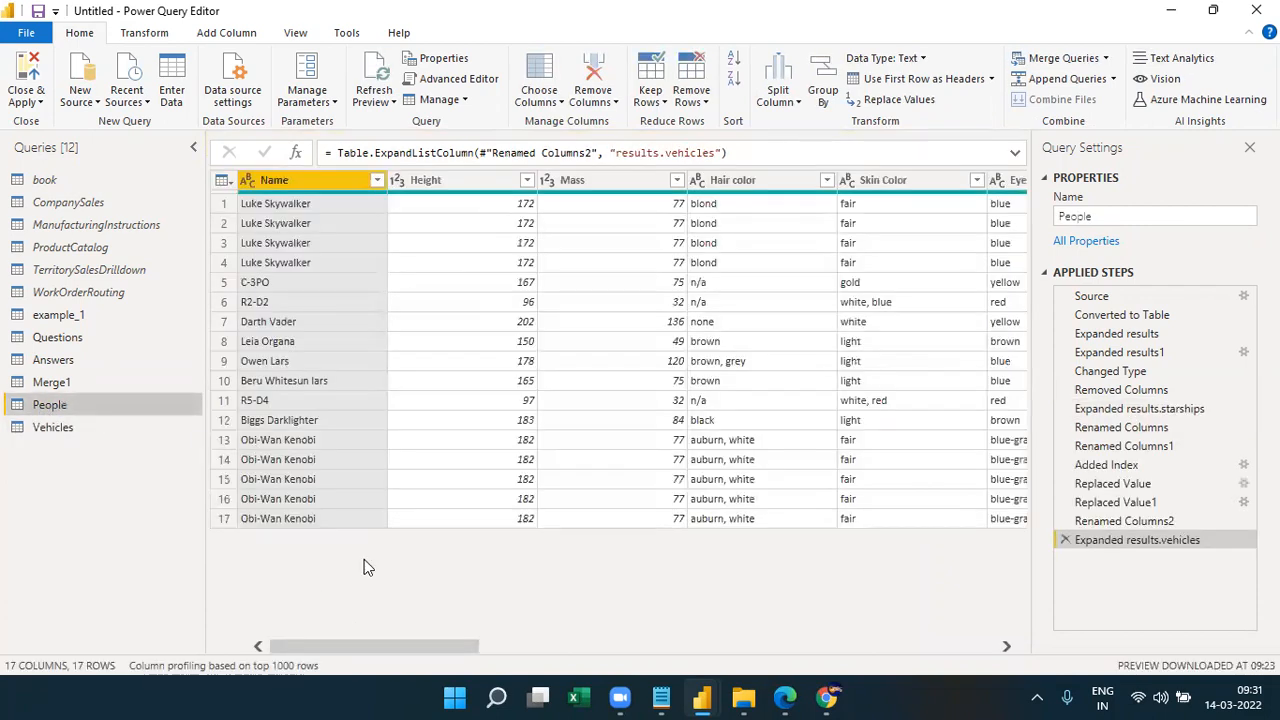
left_click_drag(340, 658, 308, 604)
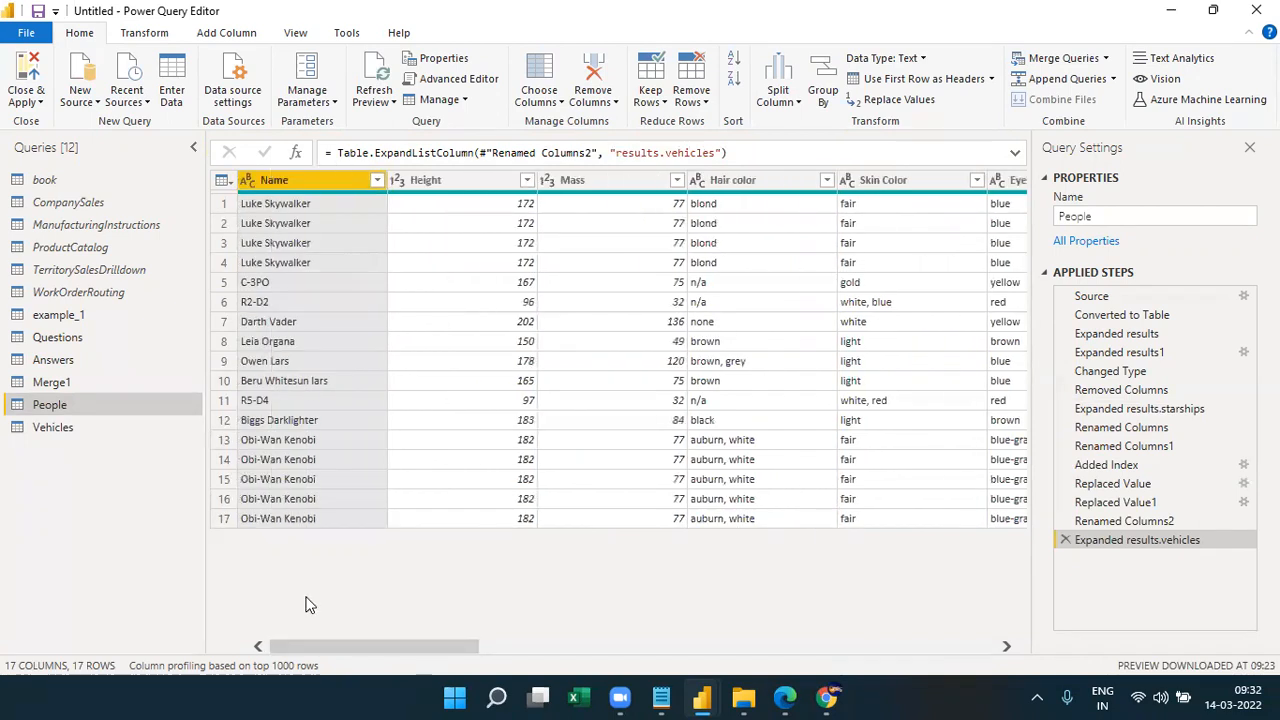
Switch to Chrome to check the endpoint list on the Api Root page.
left_click(40, 103)
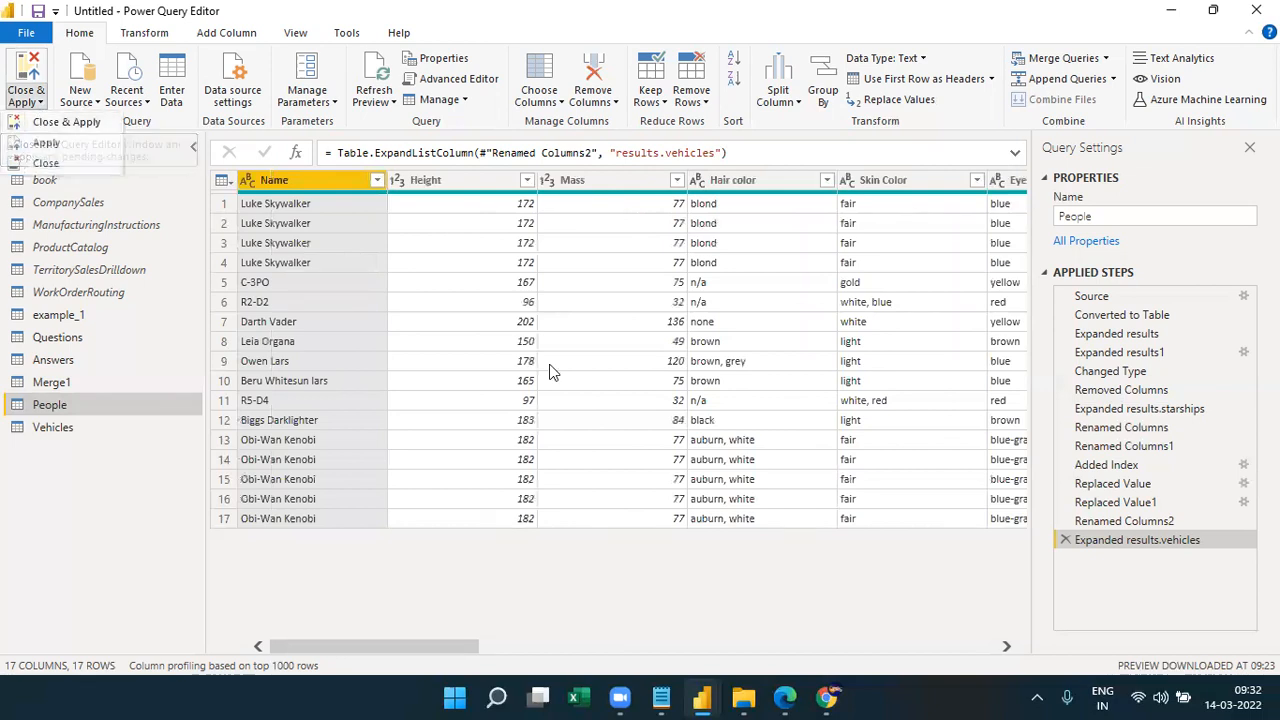
left_click(822, 697)
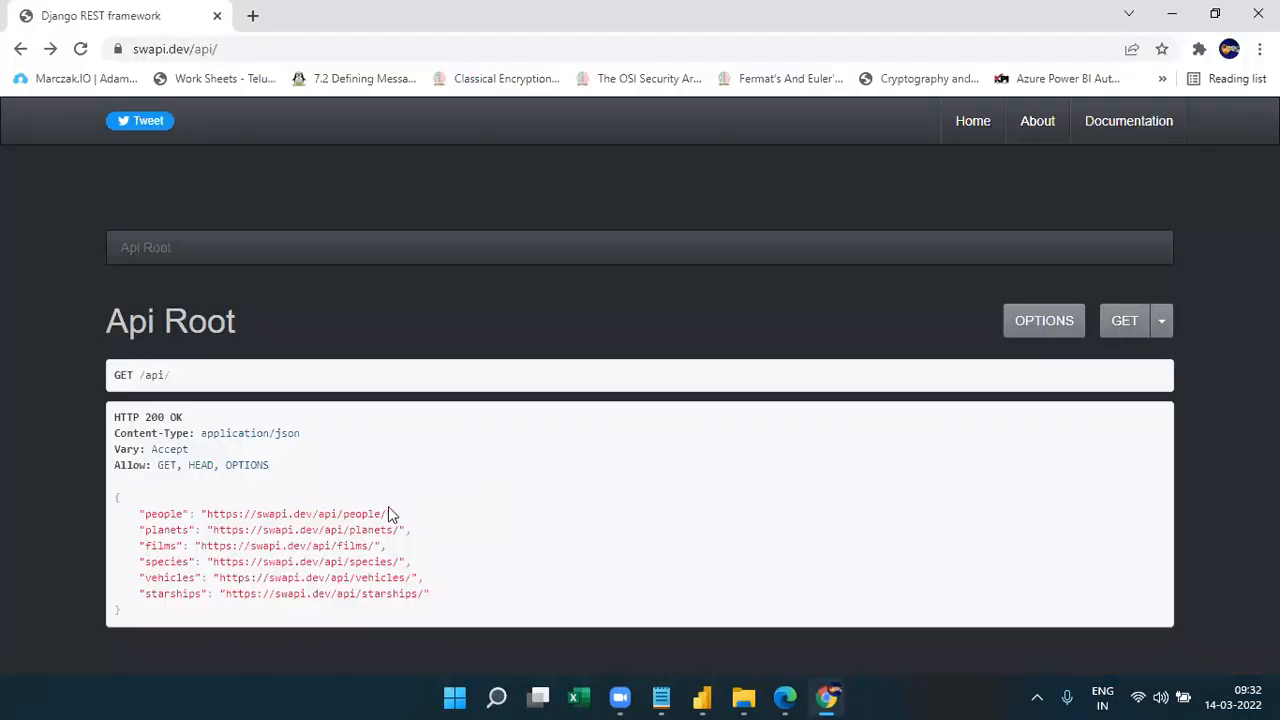